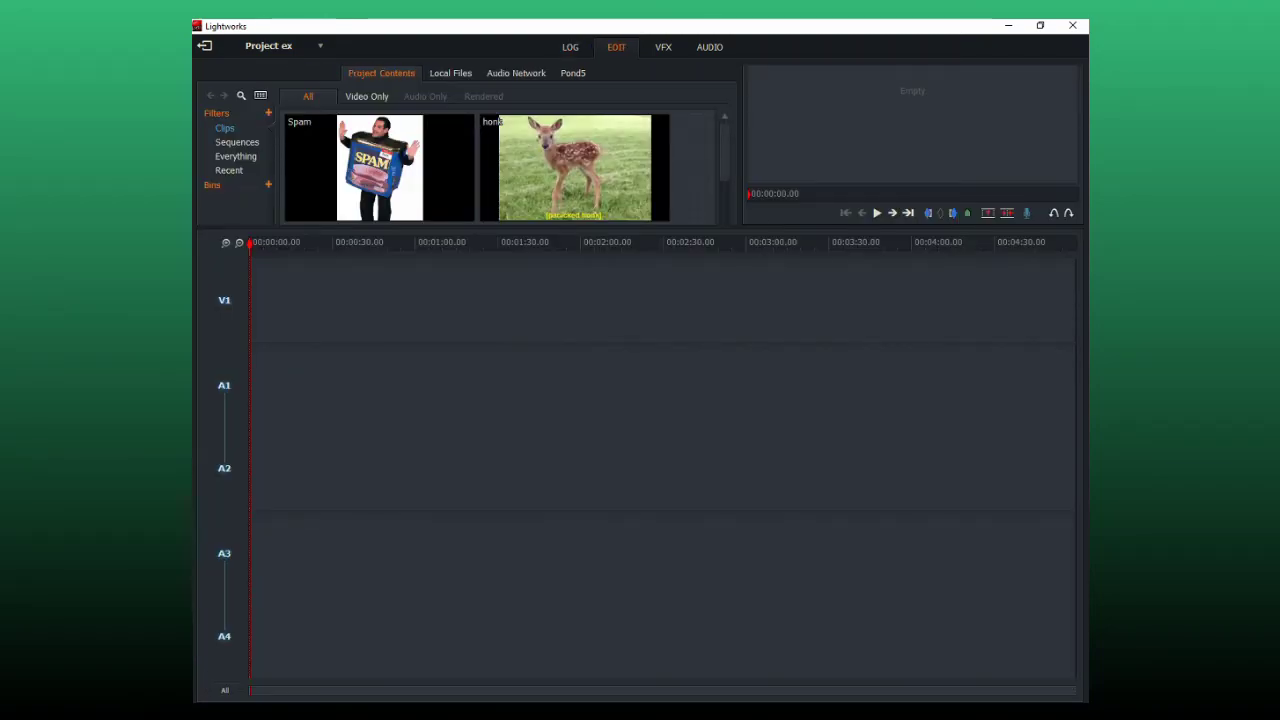
Add a second video track and place the bg clip on V2 at the start of the timeline
scroll(500, 166, "down", 3)
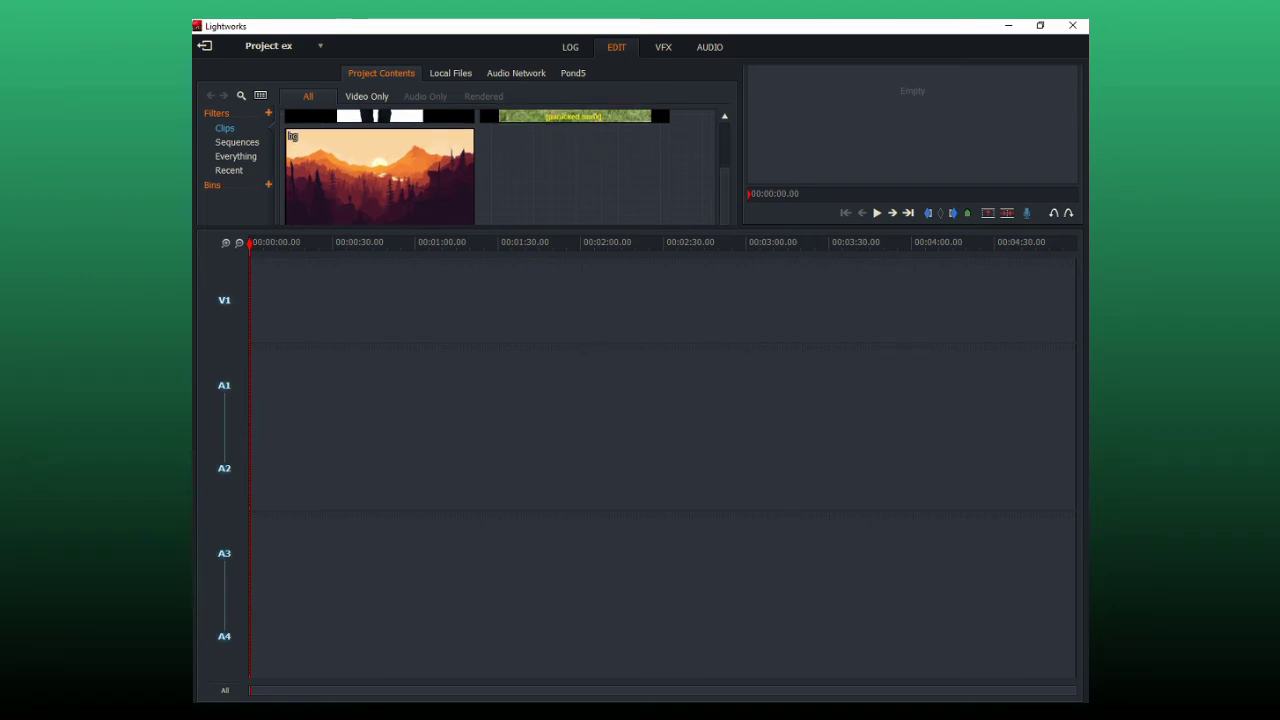
right_click(228, 300)
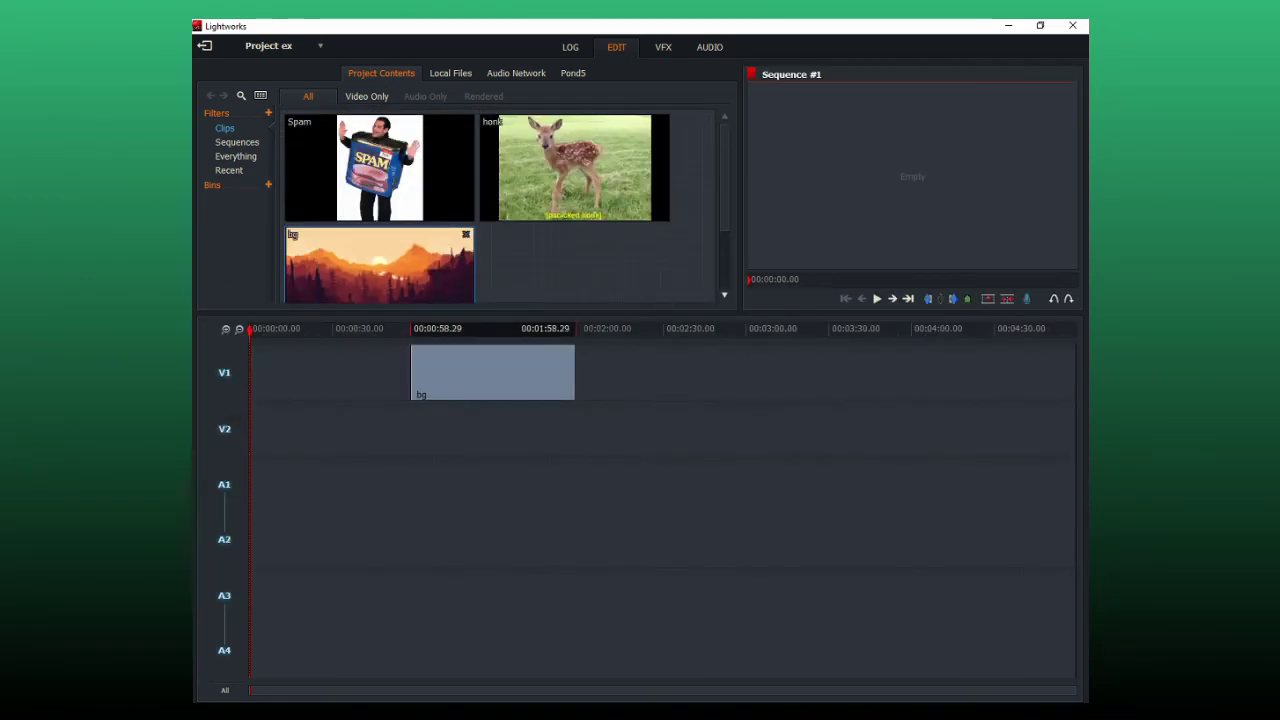
left_click_drag(493, 372, 359, 428)
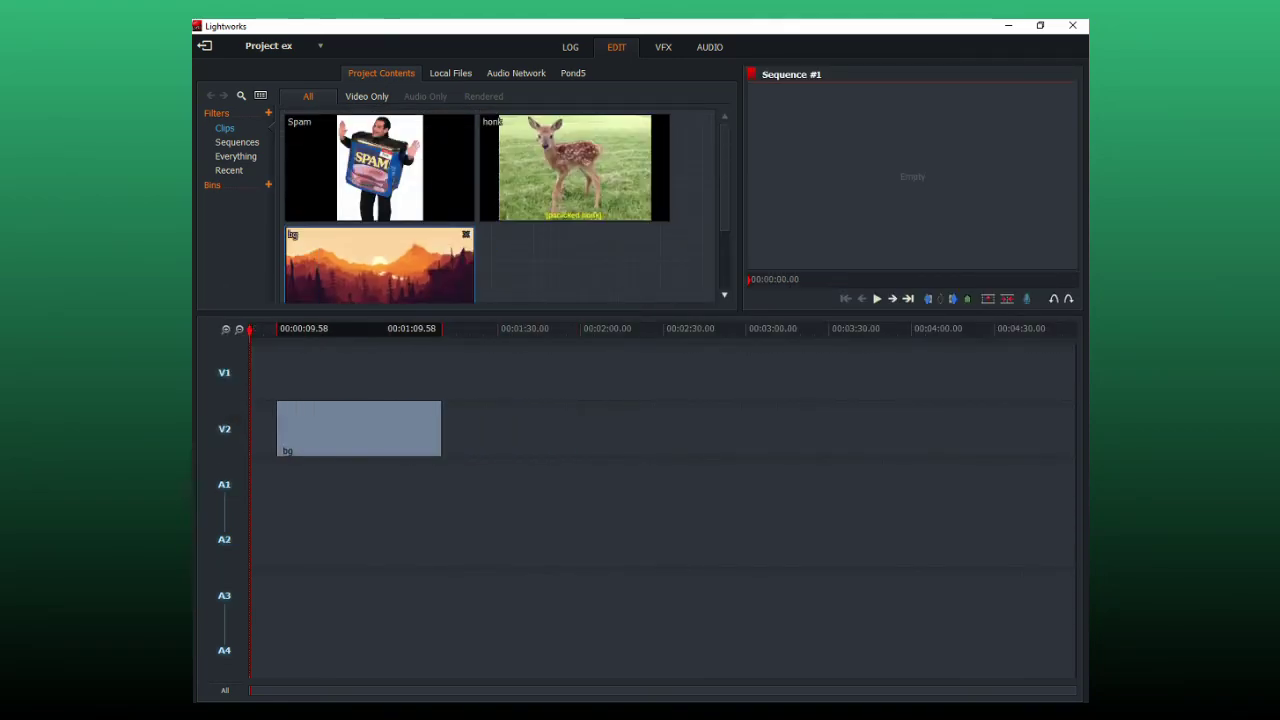
left_click_drag(277, 428, 252, 428)
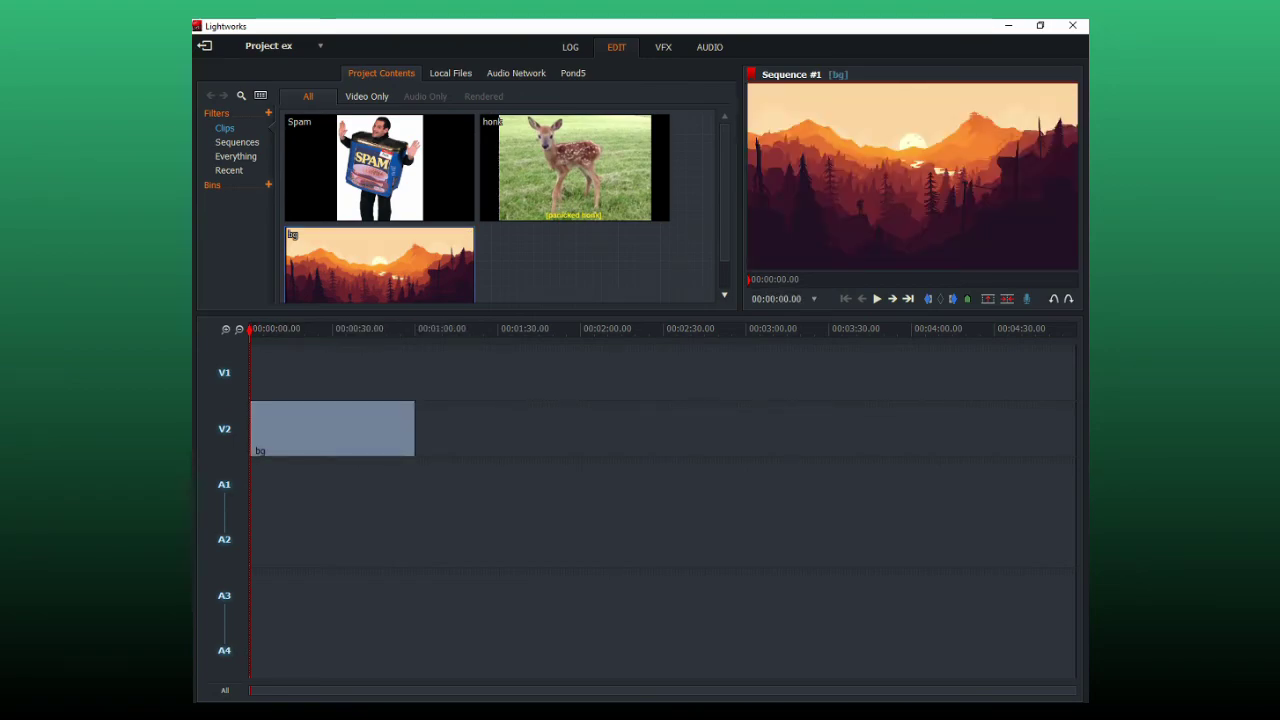
Place the honk clip on V1 at the timeline start, directly above bg, and move the playhead to about 3 seconds
left_click(575, 168)
left_click_drag(493, 121, 262, 372)
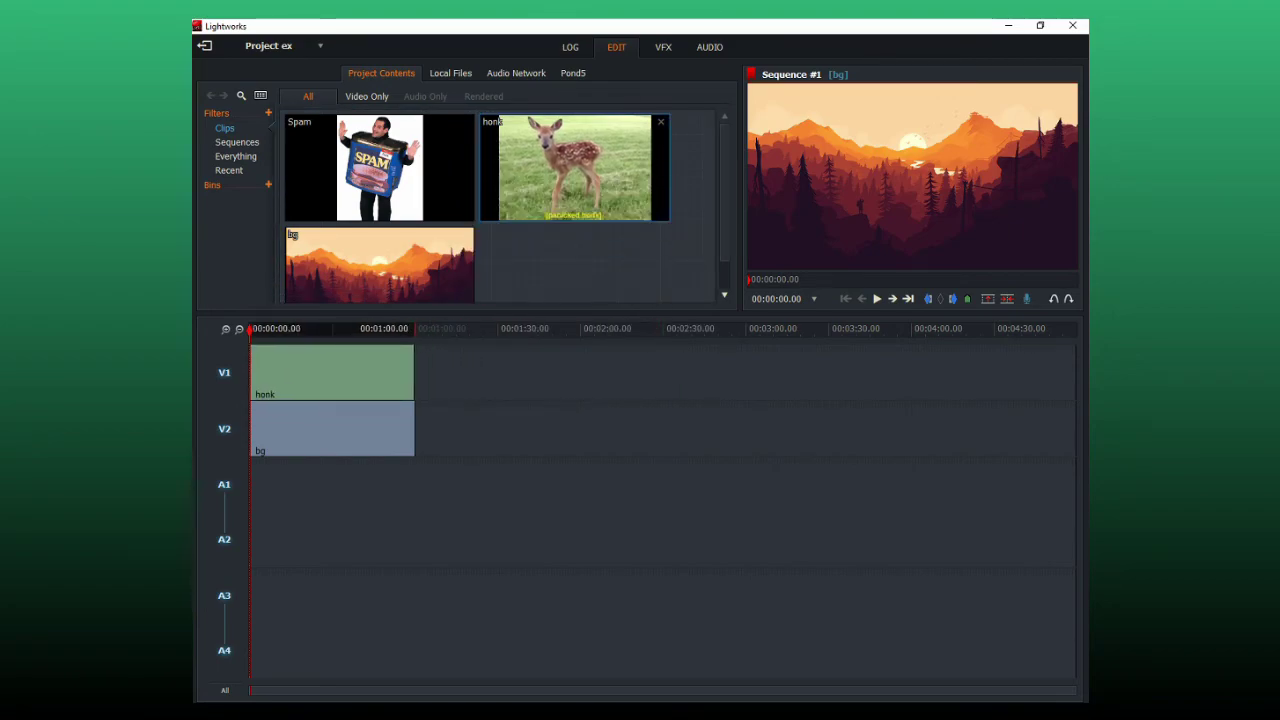
key("space")
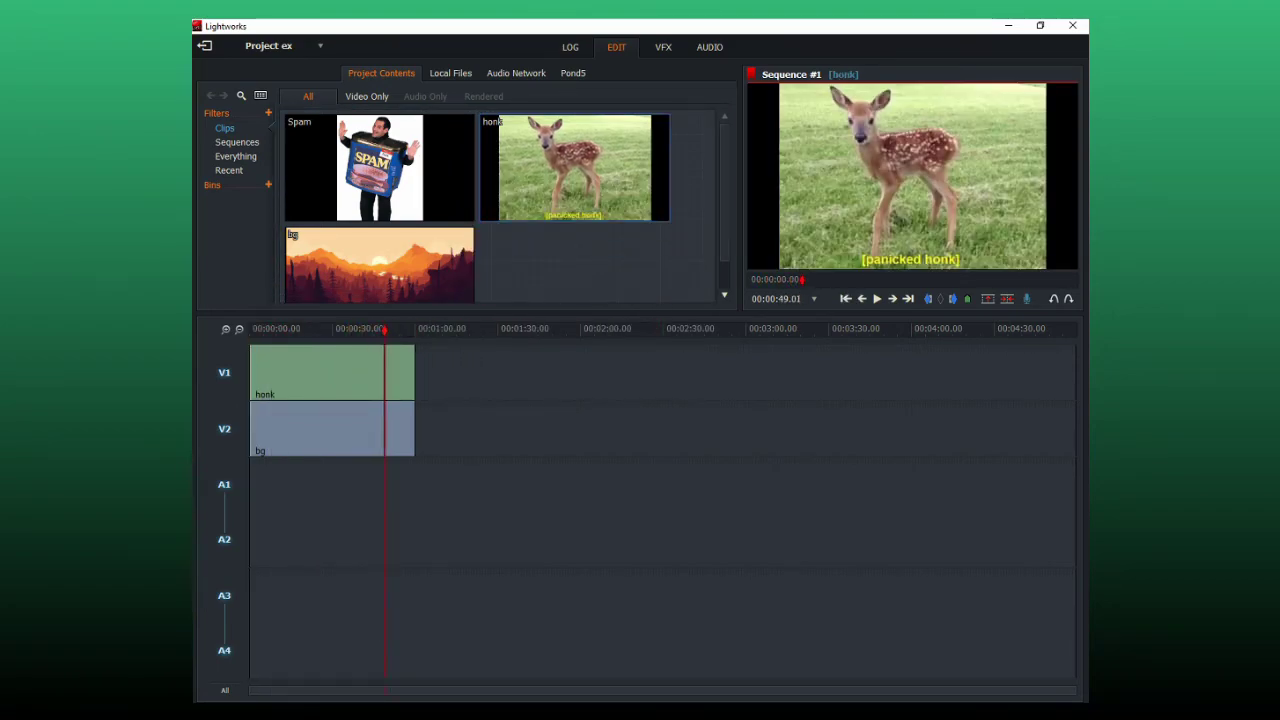
left_click_drag(385, 330, 259, 330)
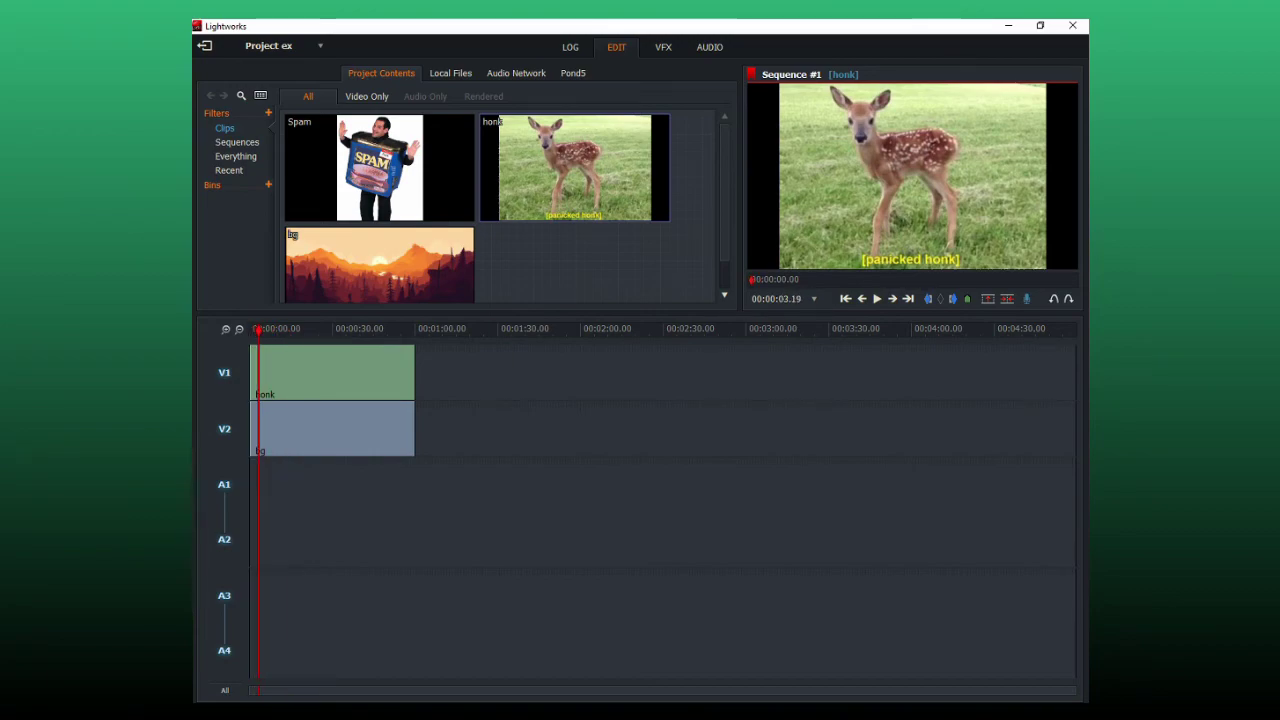
Apply the 3D DVE and 2D DVE effects to the honk clip on V1
left_click(663, 47)
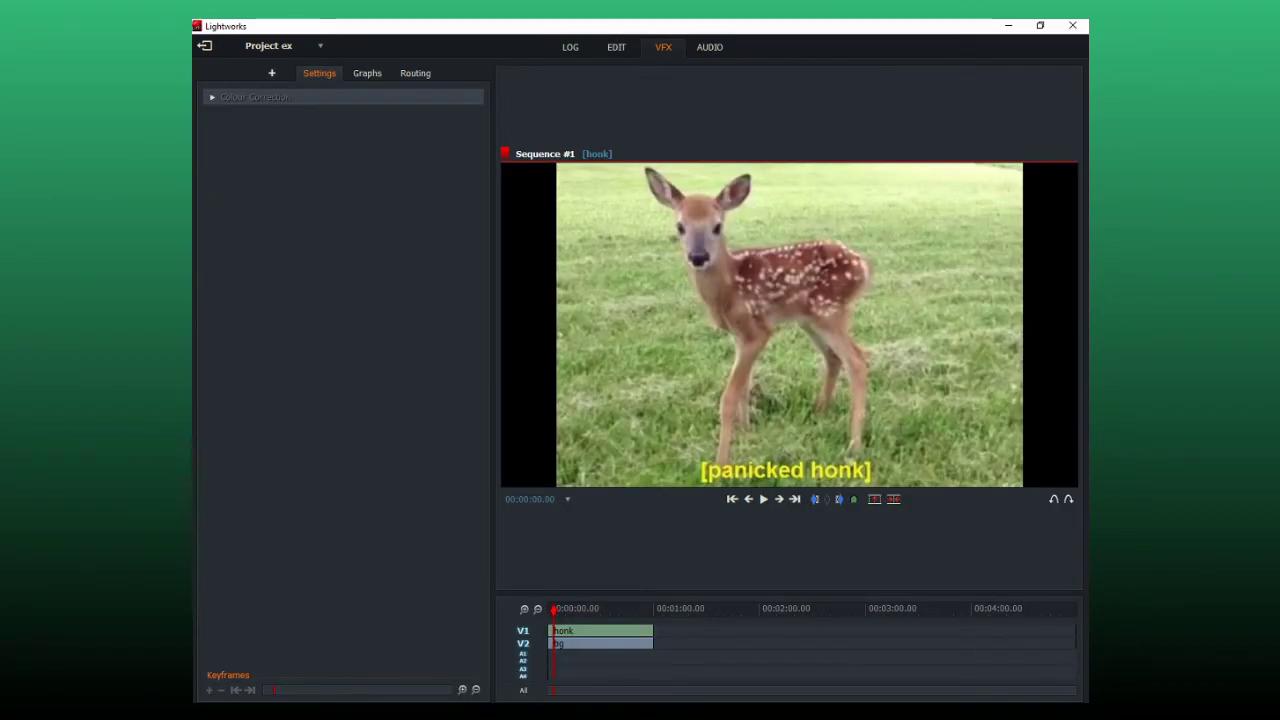
left_click(271, 73)
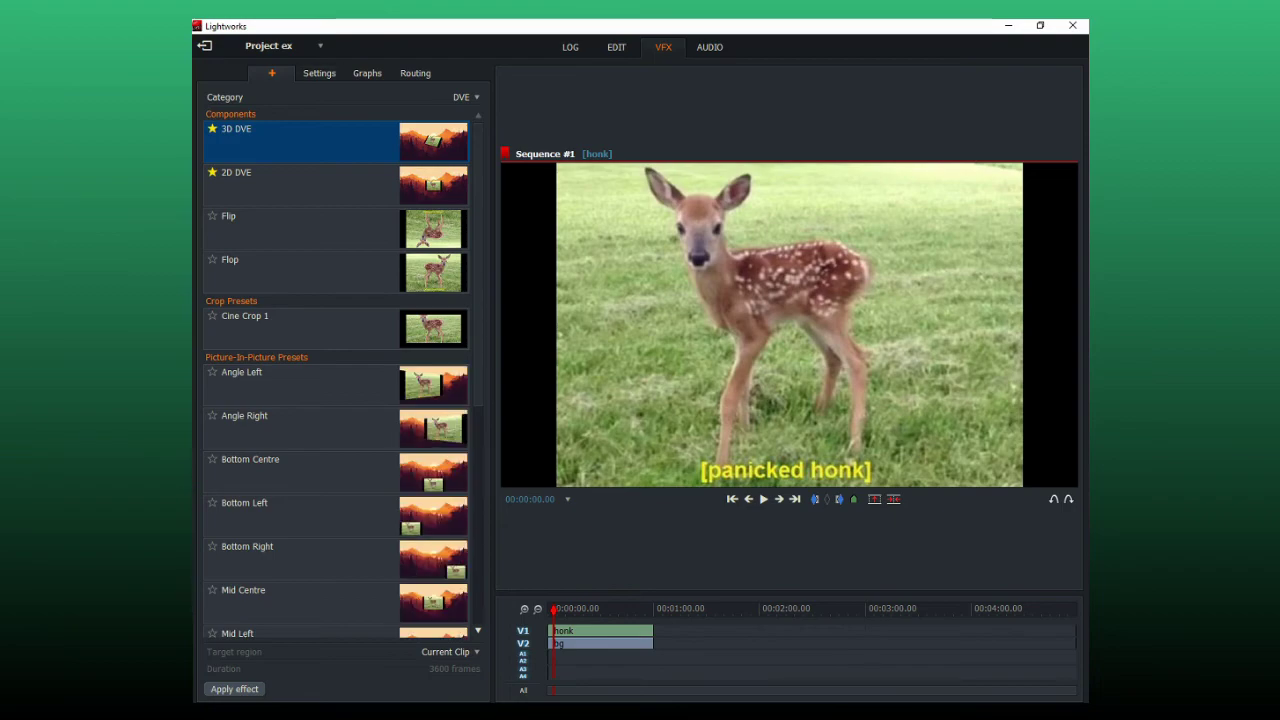
double_click(300, 141)
left_click(271, 73)
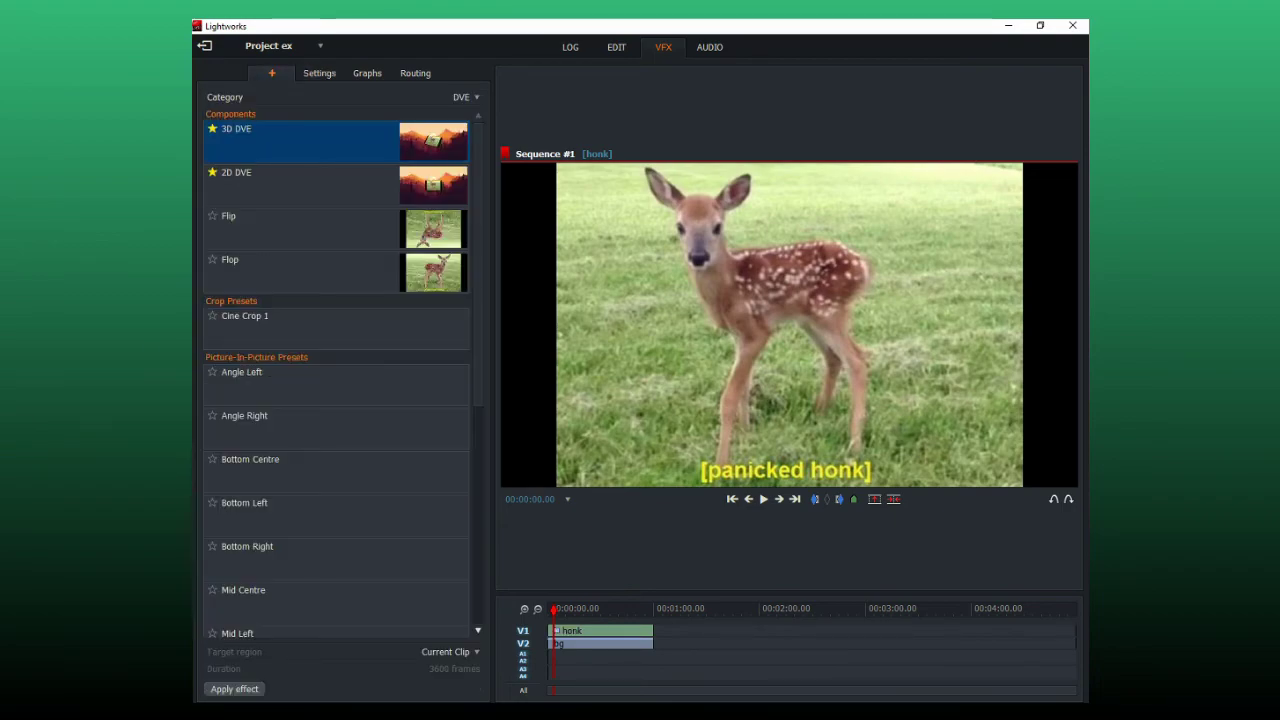
double_click(300, 185)
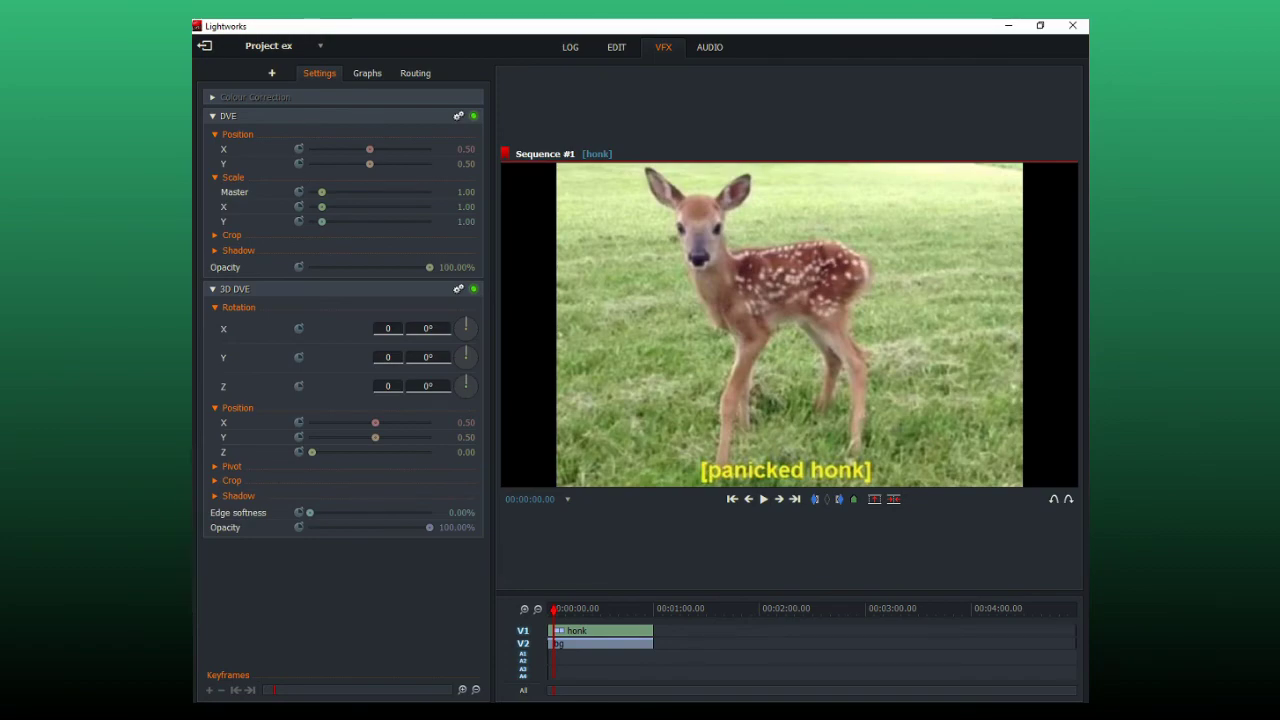
Disconnect the bg clip from the 3D DVE's background input in the effect routing, leaving it wired only to the DVE node
left_click(415, 73)
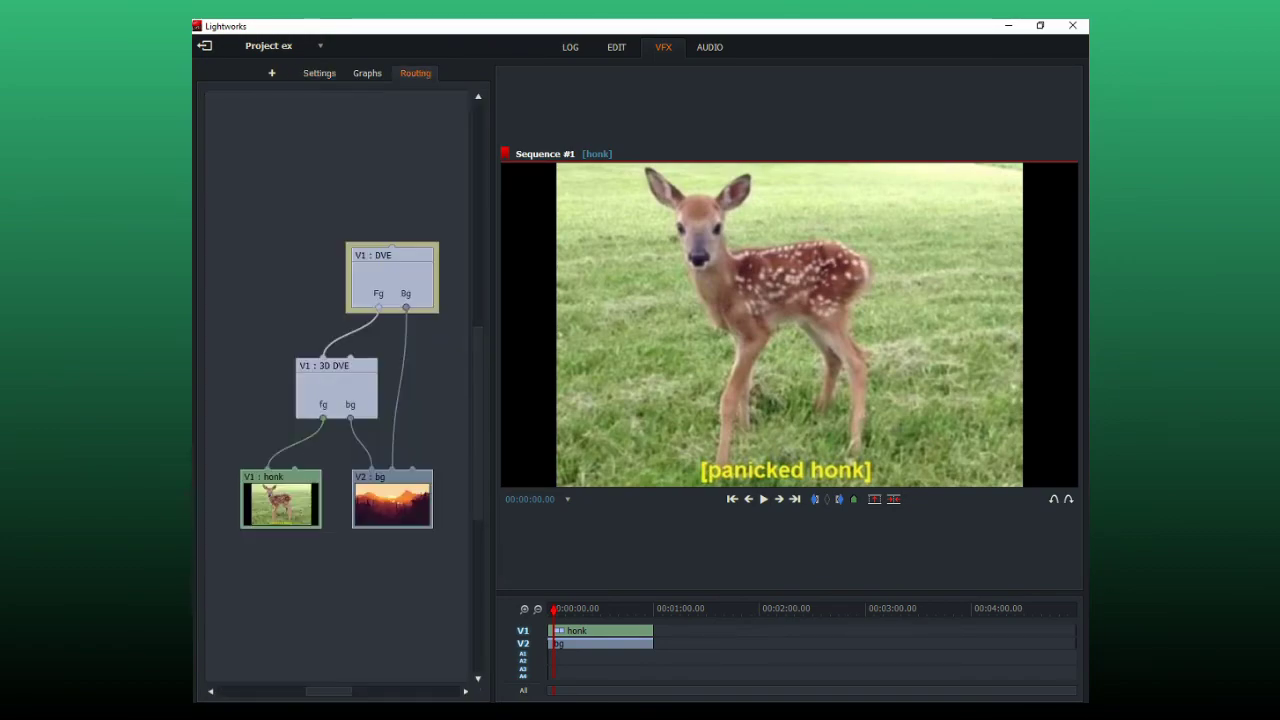
left_click_drag(350, 418, 357, 434)
mouse_move(406, 307)
left_mouse_down()
mouse_move(400, 382)
mouse_move(406, 308)
left_mouse_up()
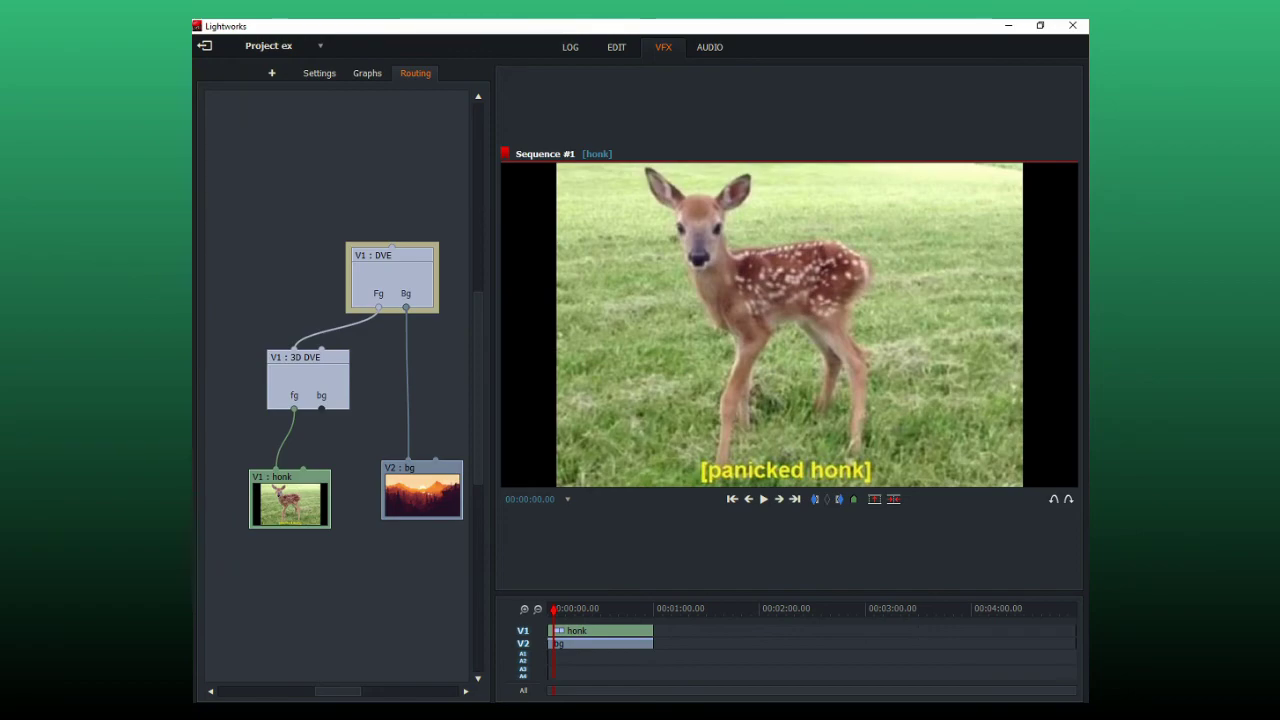
Crop the honk image's black side bars in the 3D DVE with Left at 12.94% and Right at 10%
left_click(319, 73)
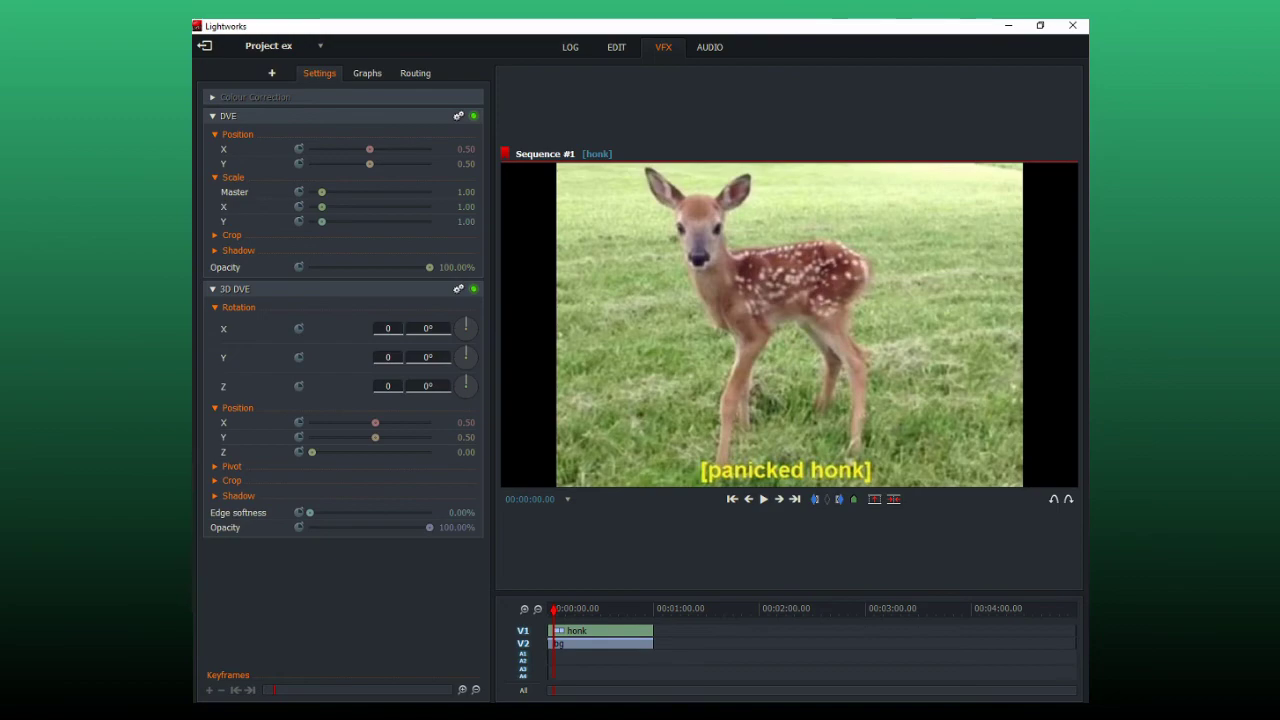
left_click(215, 481)
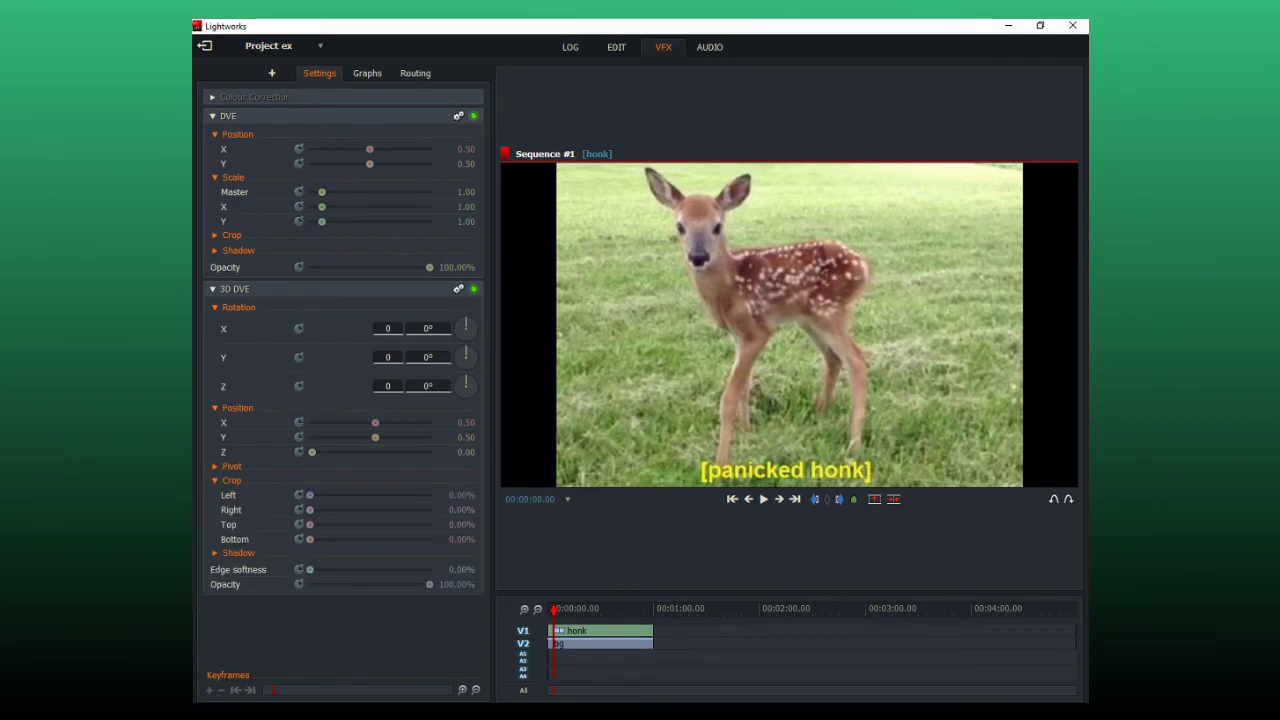
left_click_drag(309, 495, 325, 495)
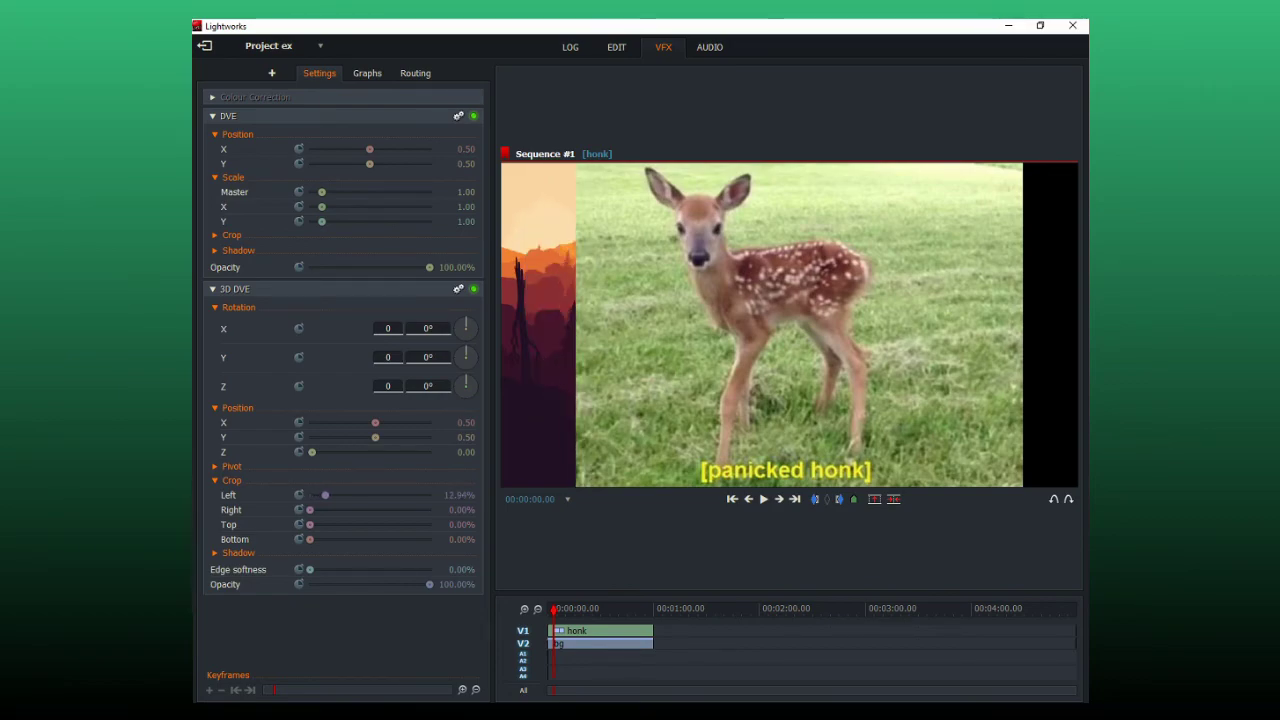
left_click_drag(309, 510, 321, 510)
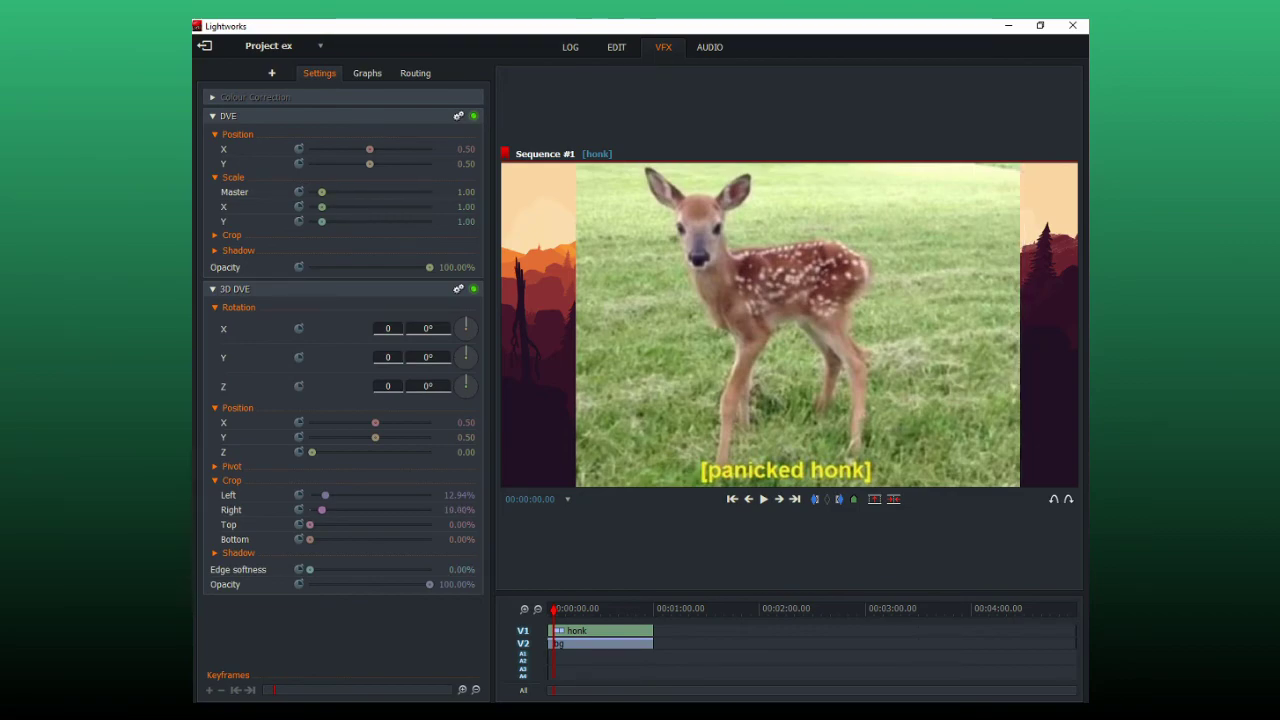
Set the DVE master scale to 0.65 and the 3D DVE Z position to 3.40, trying out the Z rotation
left_click_drag(321, 192, 314, 192)
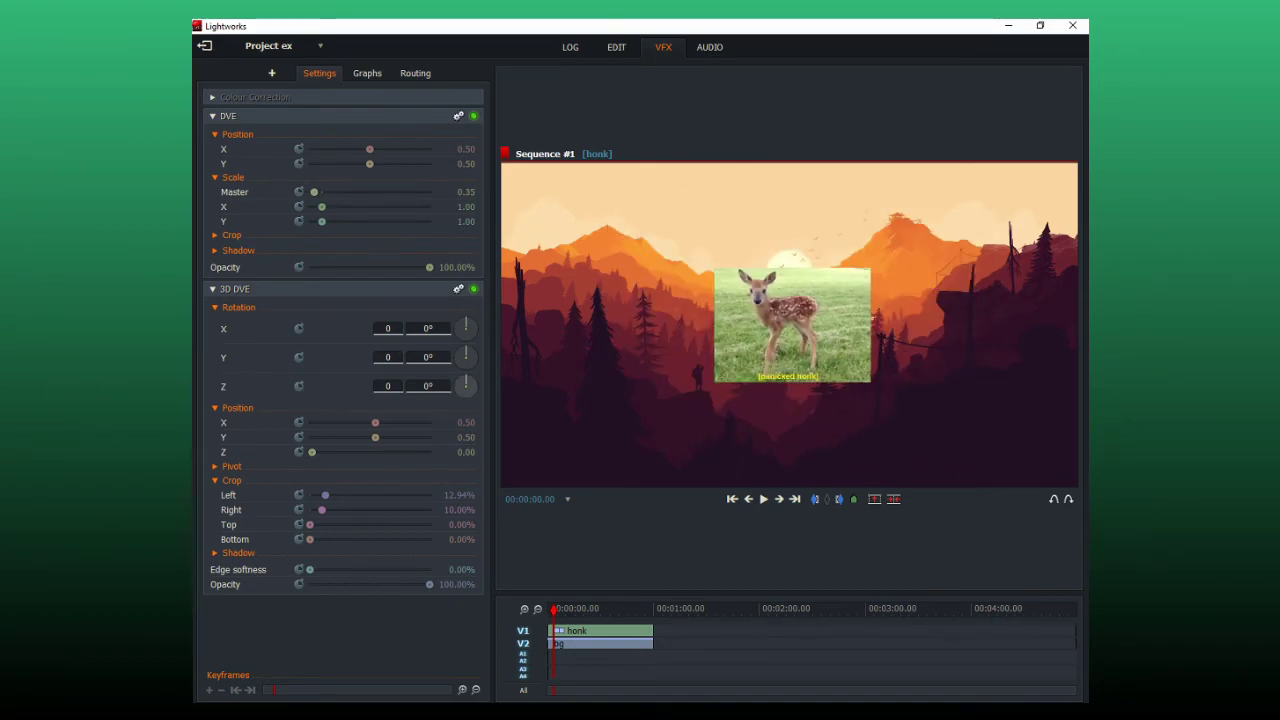
mouse_move(466, 382)
left_mouse_down()
mouse_move(460, 394)
mouse_move(466, 377)
left_mouse_up()
left_click_drag(314, 192, 318, 192)
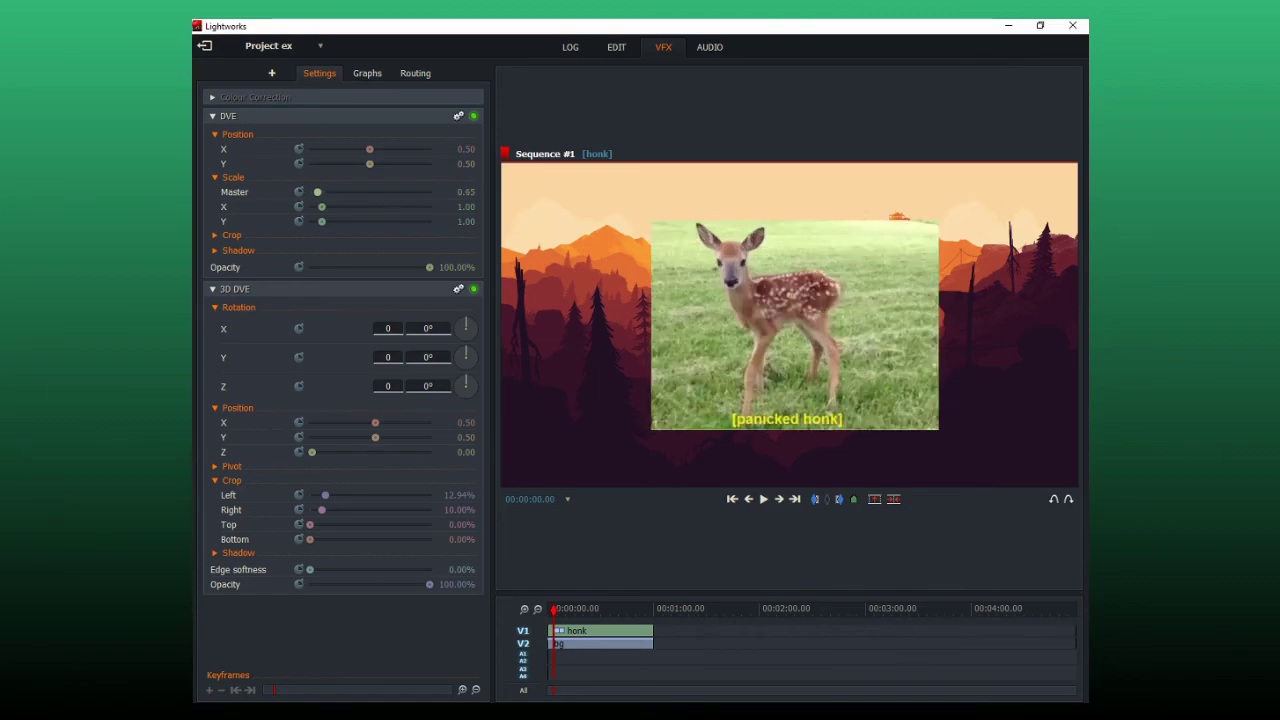
left_click_drag(312, 452, 316, 452)
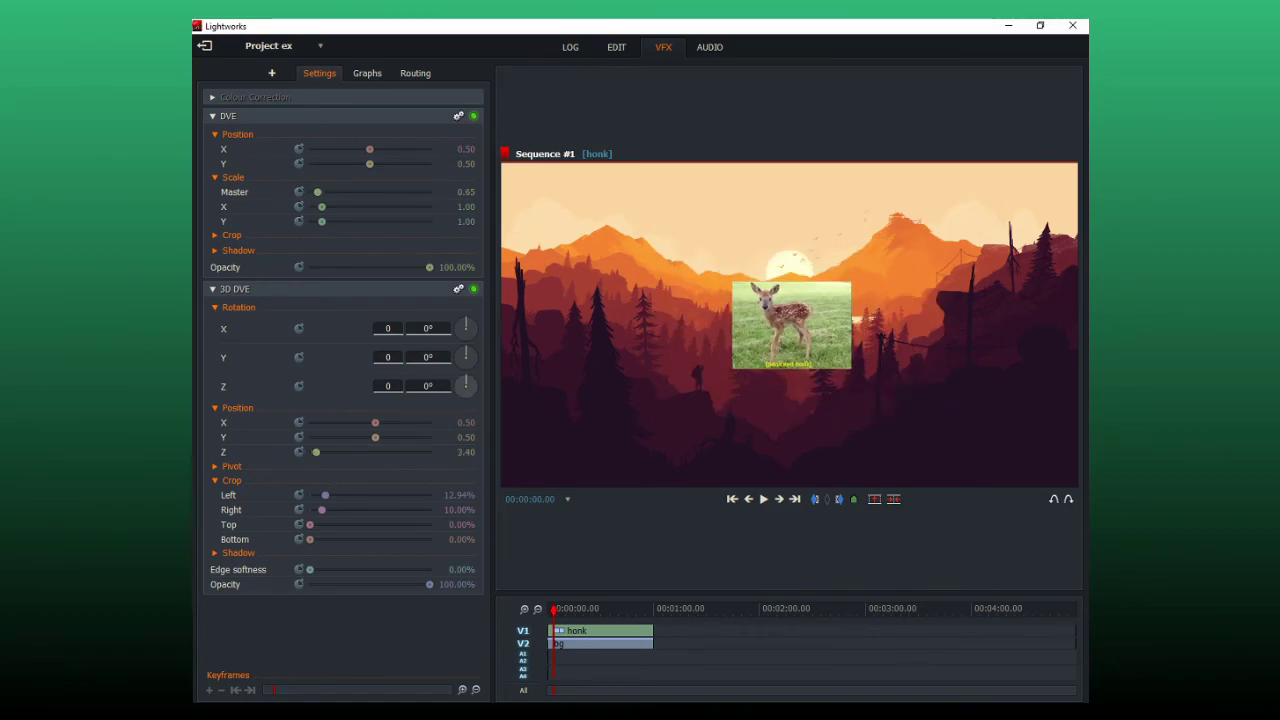
left_click_drag(466, 386, 466, 378)
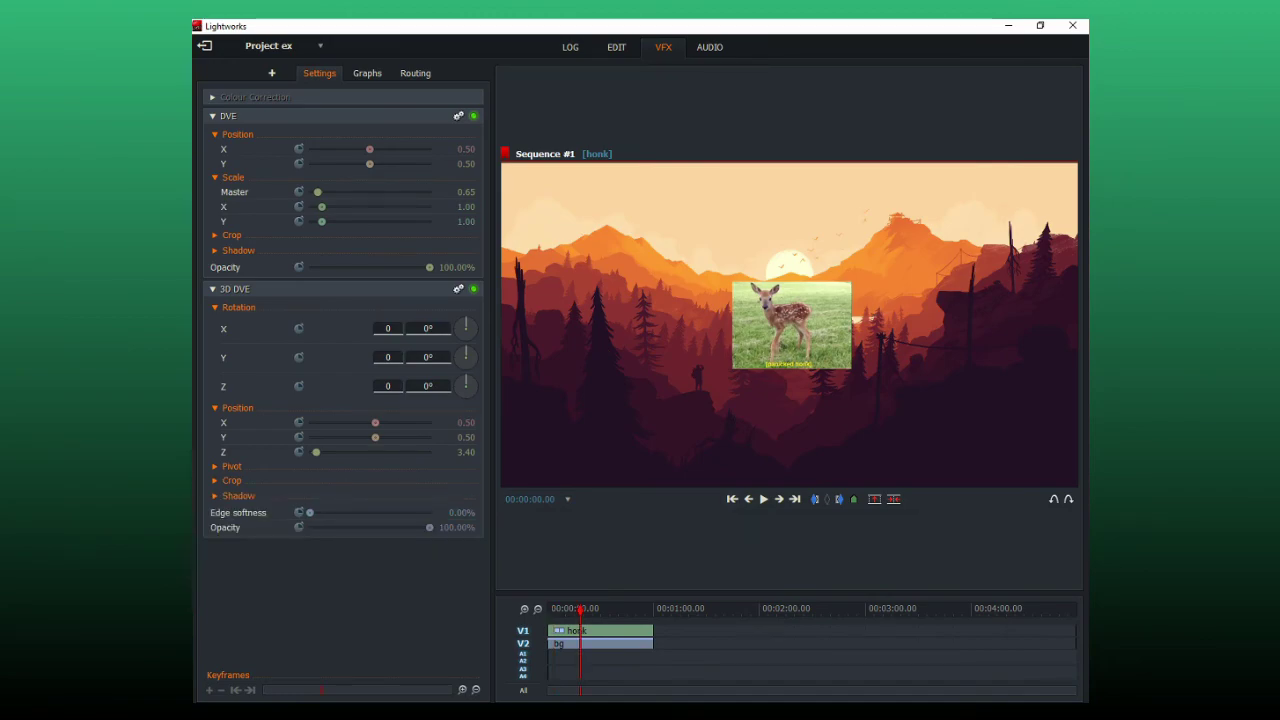
Position the honk image at X 0.23, Y 0.64 at the sequence start and enable keyframes for Position X, Position Y and Rotation Z
left_click(748, 498)
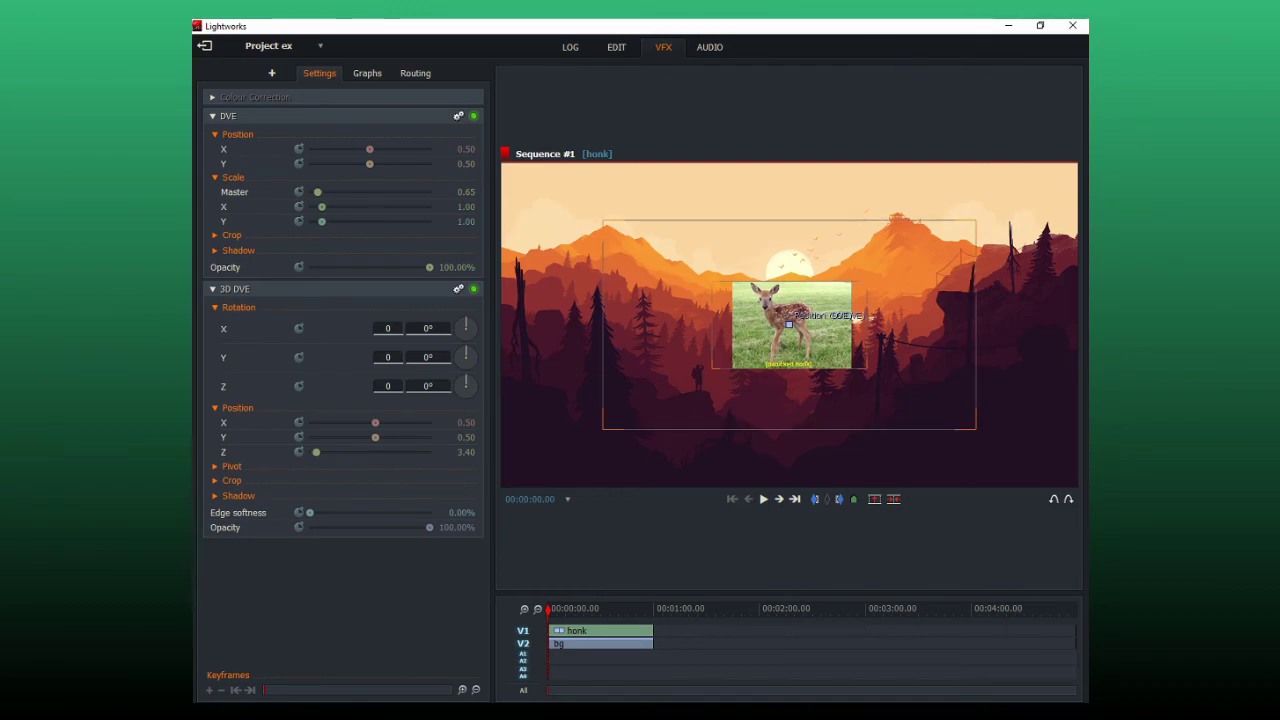
left_click_drag(789, 324, 638, 281)
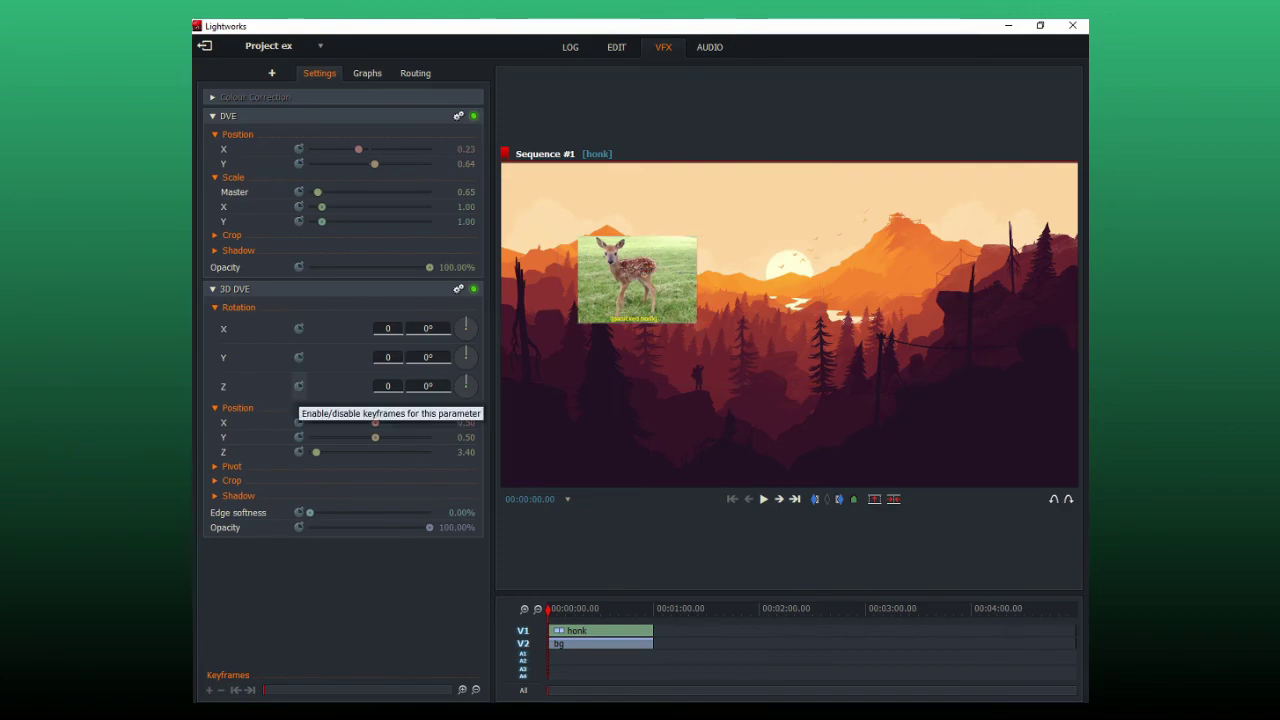
left_click(298, 386)
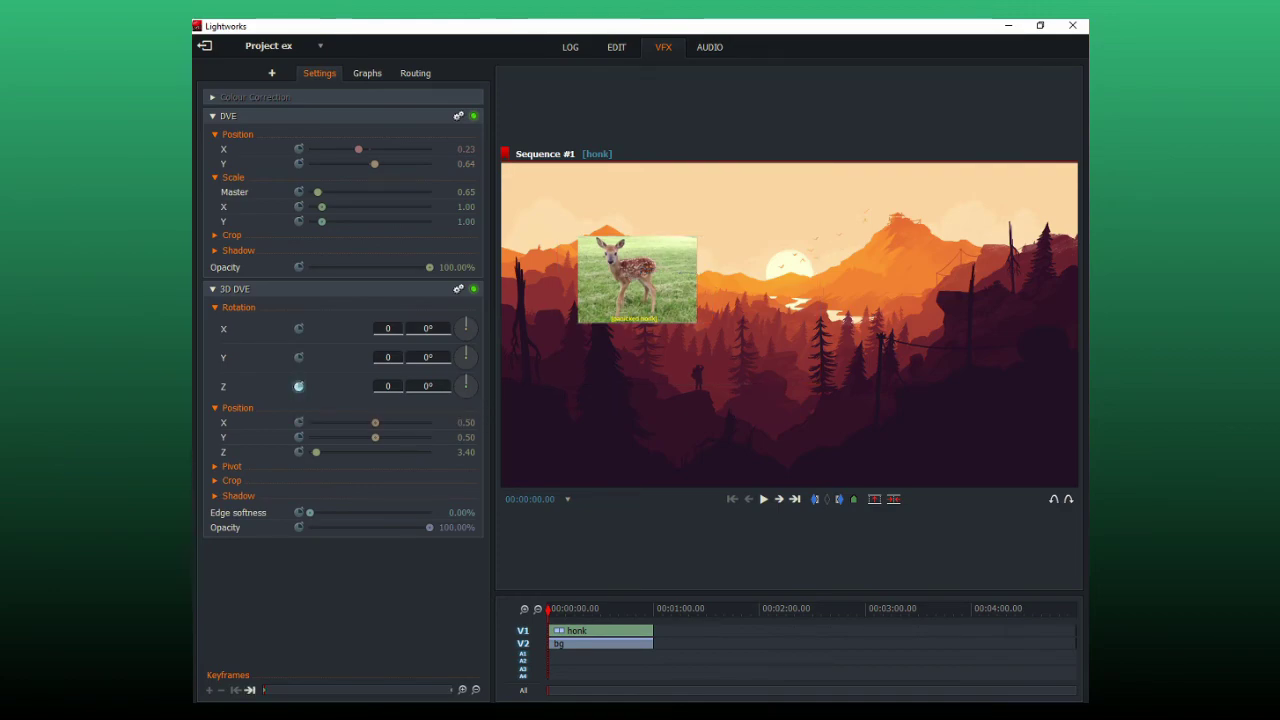
left_click(298, 163)
left_click(298, 148)
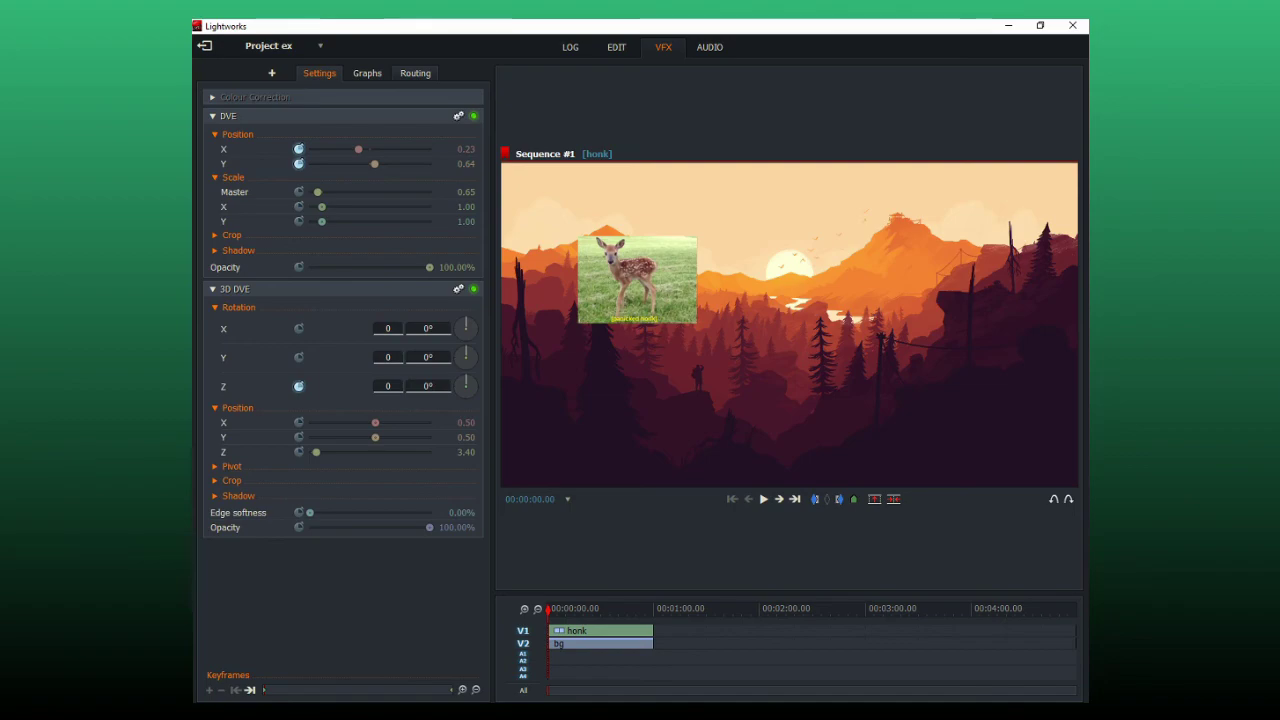
Add keyframes for Rotation Z, Position Y and Position X at 00:00:02.24 in the effect graphs
left_click(367, 73)
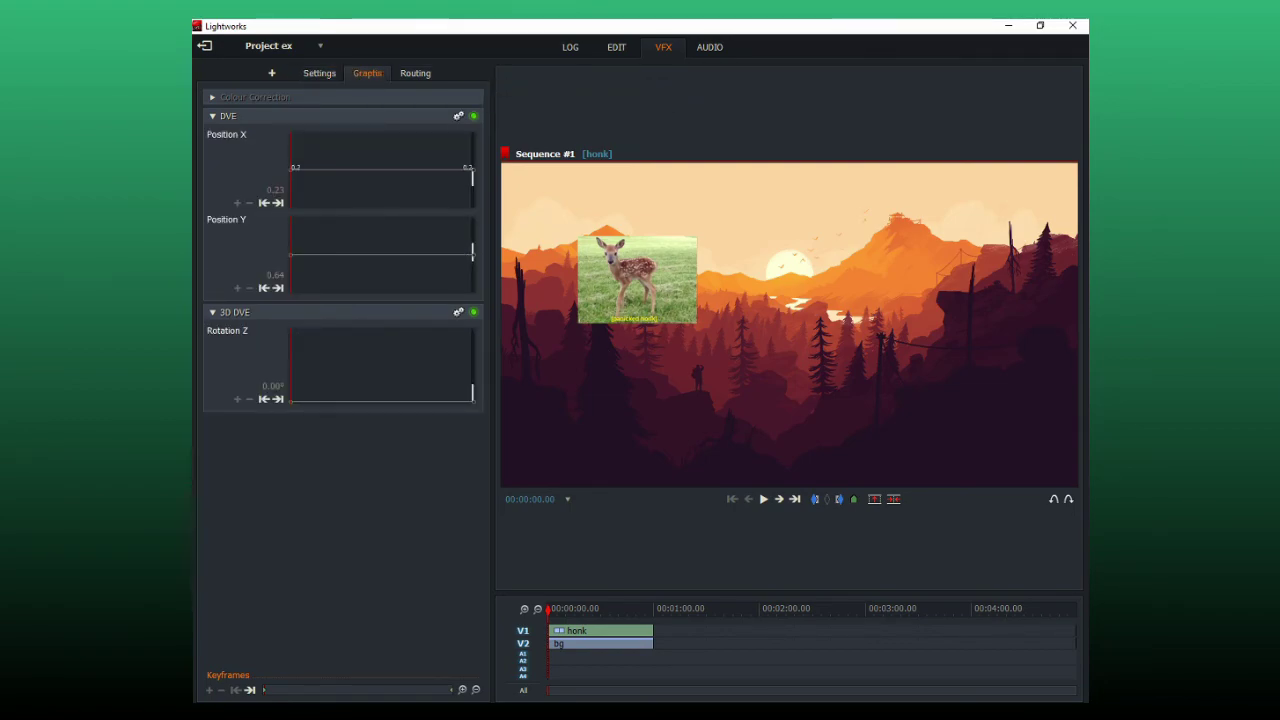
left_click_drag(548, 609, 566, 609)
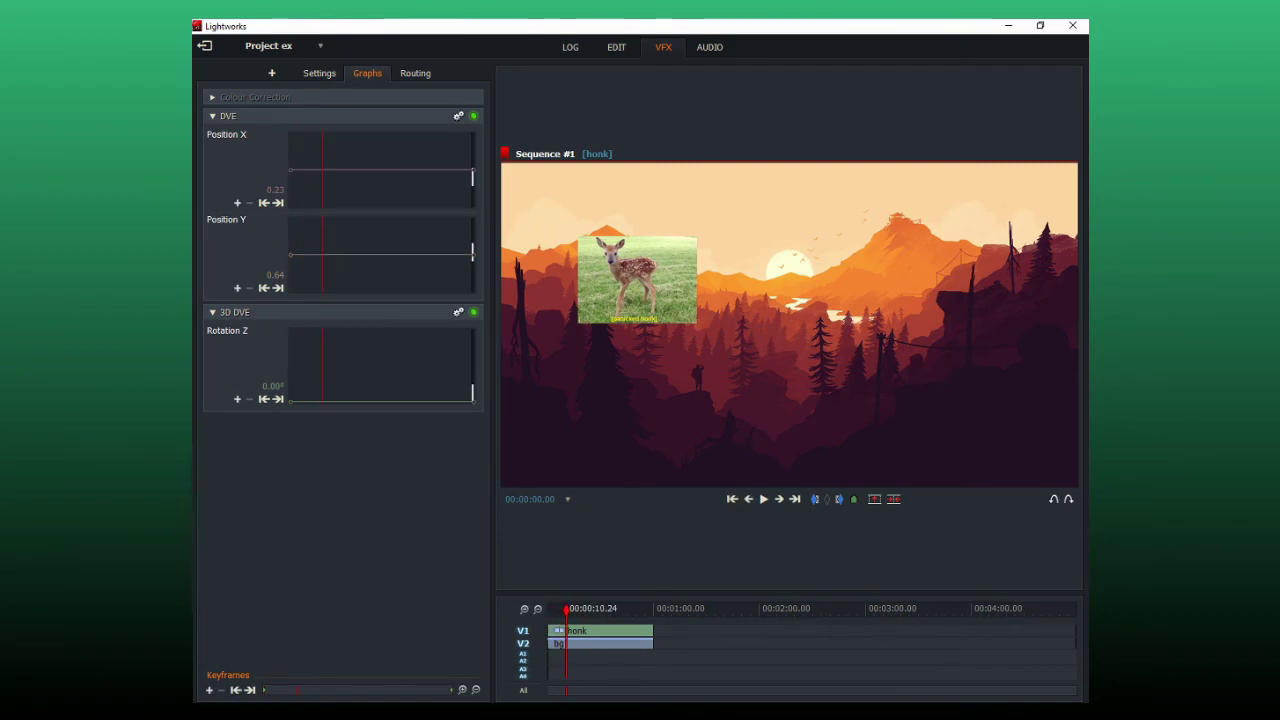
left_click_drag(566, 609, 552, 609)
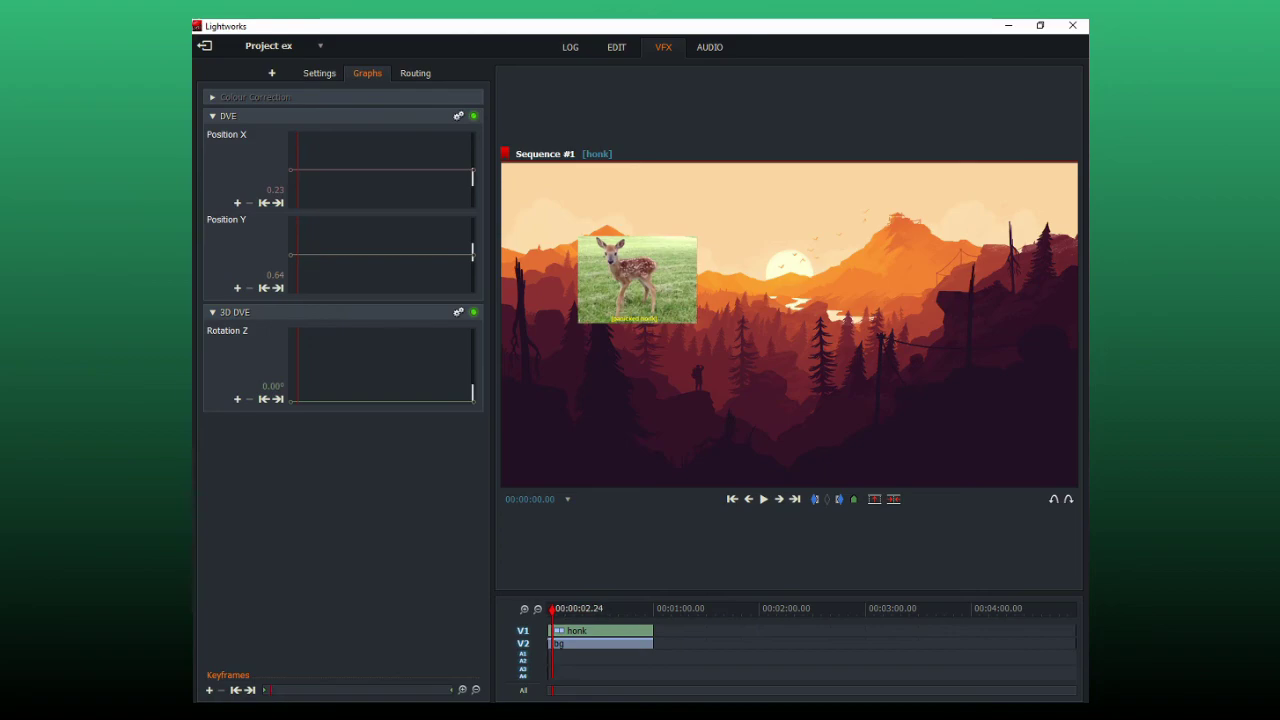
left_click(237, 399)
left_click(237, 288)
left_click(237, 202)
Further along the clip, move the honk image to X 0.75, Y 0.36 and set its Z rotation to 41.99°
left_click_drag(552, 609, 572, 609)
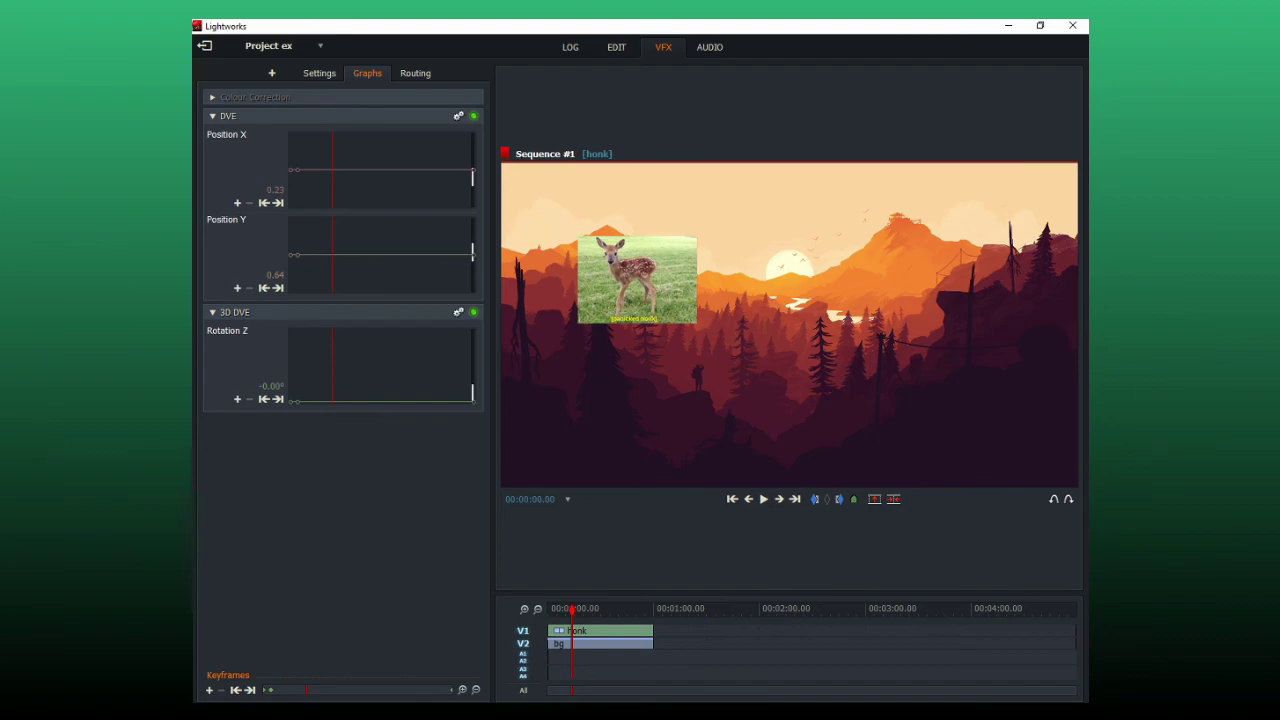
mouse_move(634, 279)
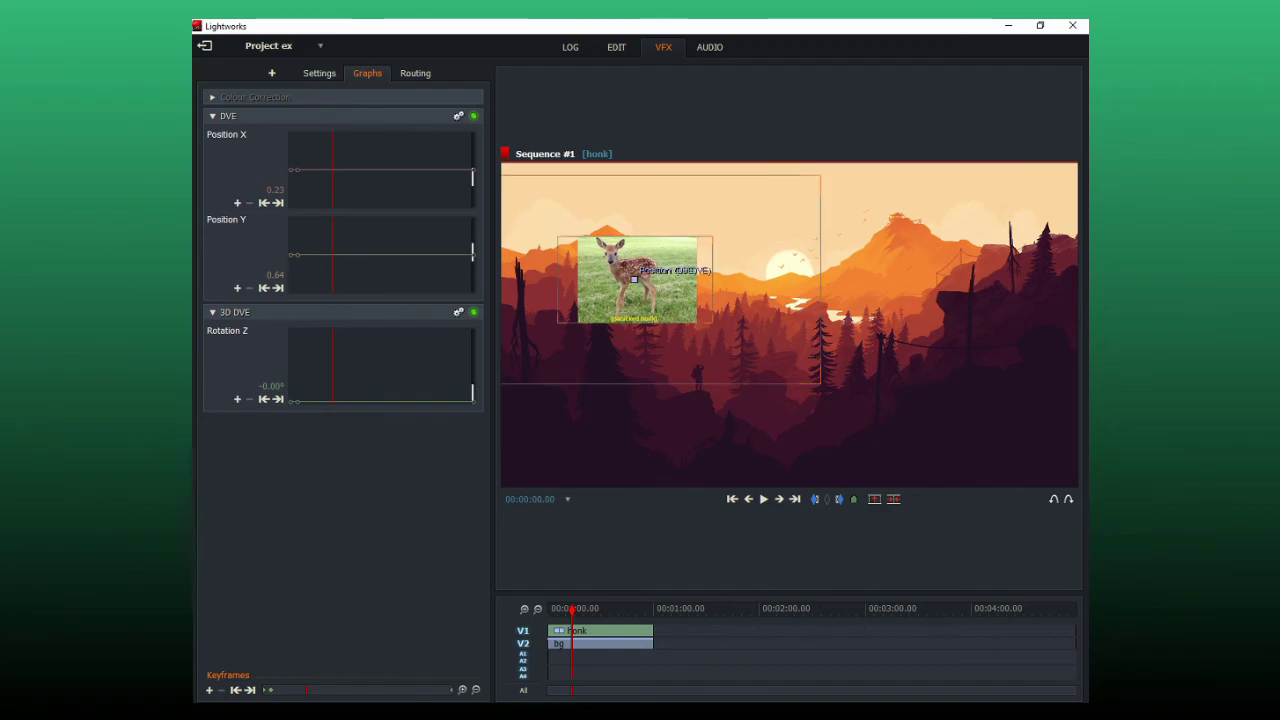
left_click_drag(634, 280, 934, 370)
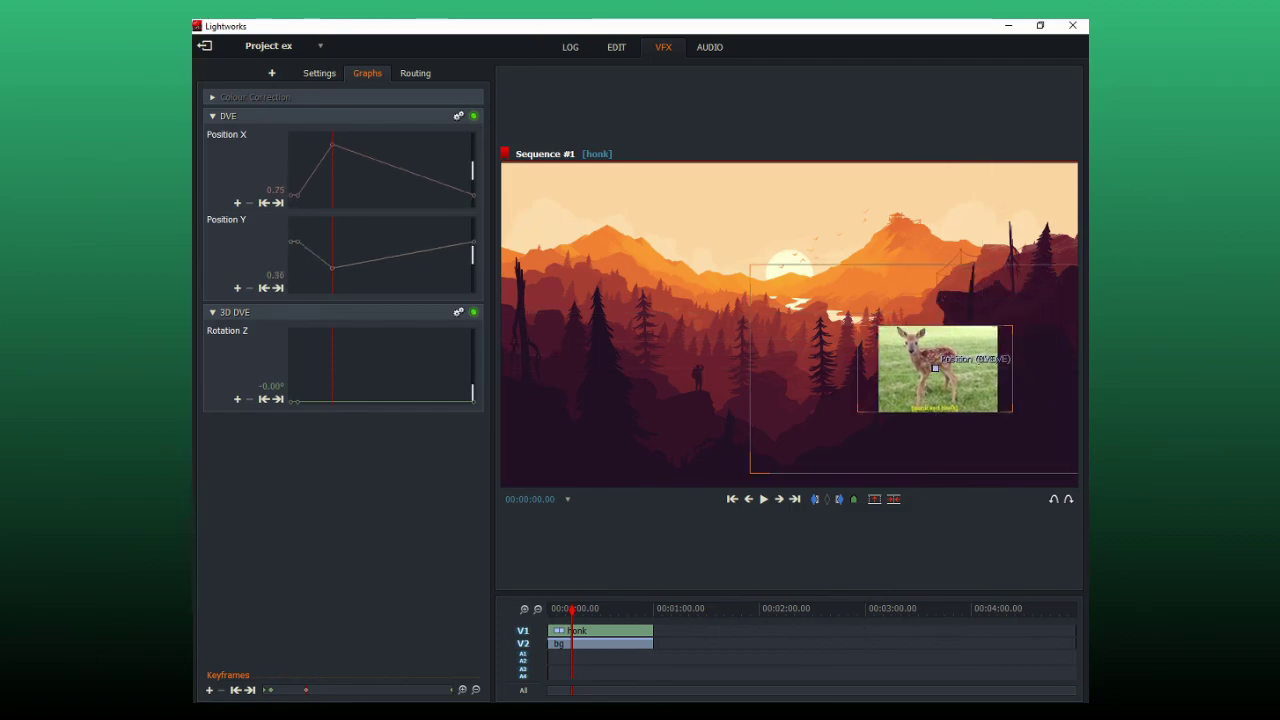
left_click(319, 73)
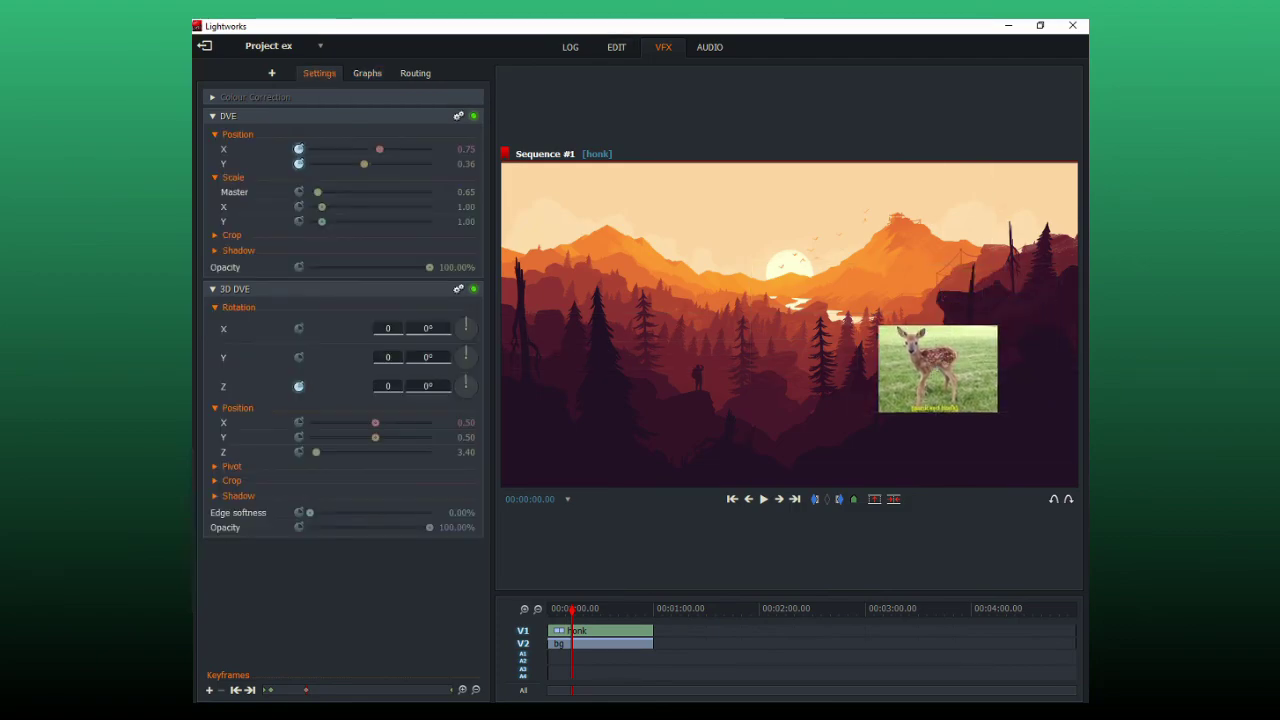
left_click_drag(466, 385, 469, 382)
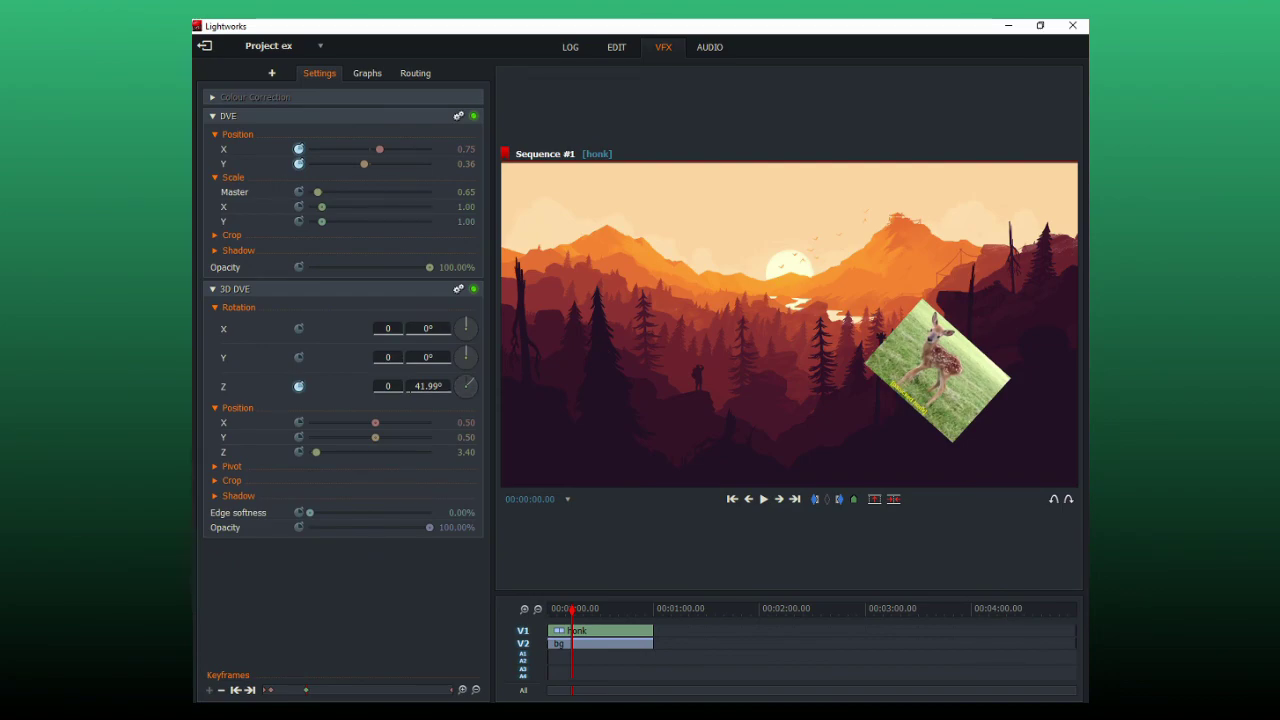
Play the sequence from near its start to preview the moving and rotating honk image
left_click_drag(572, 609, 548, 609)
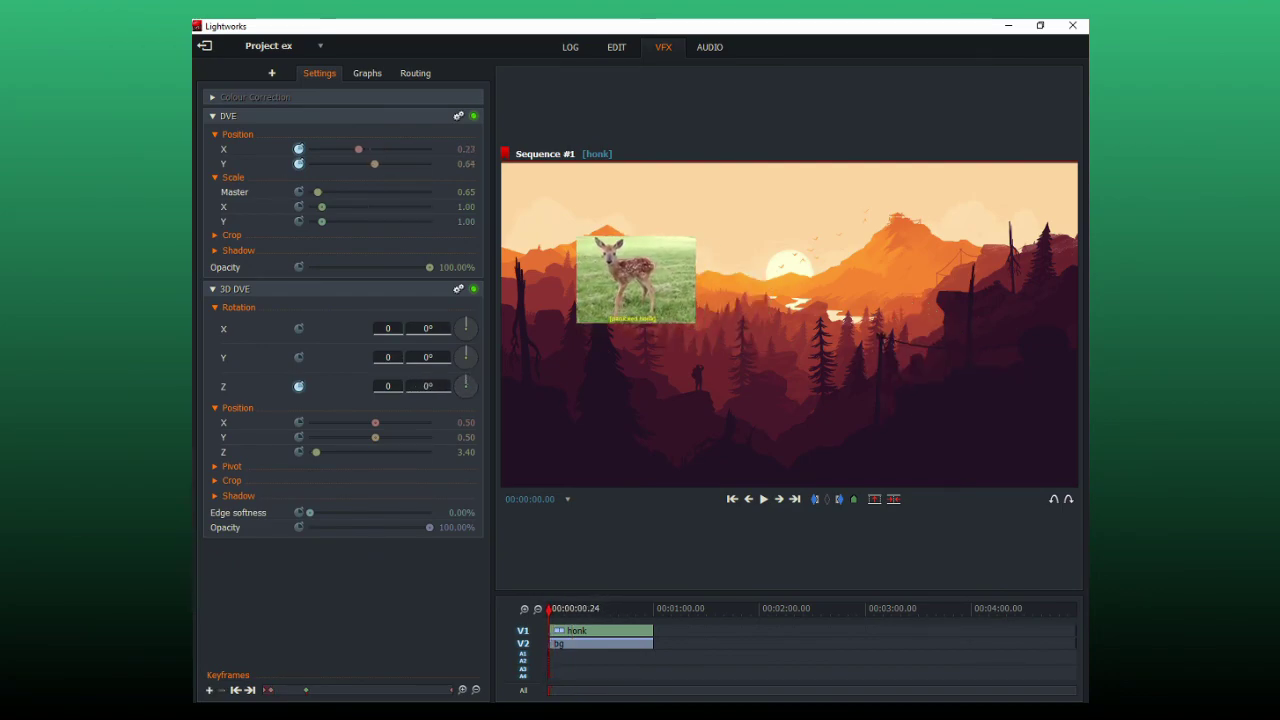
key("space")
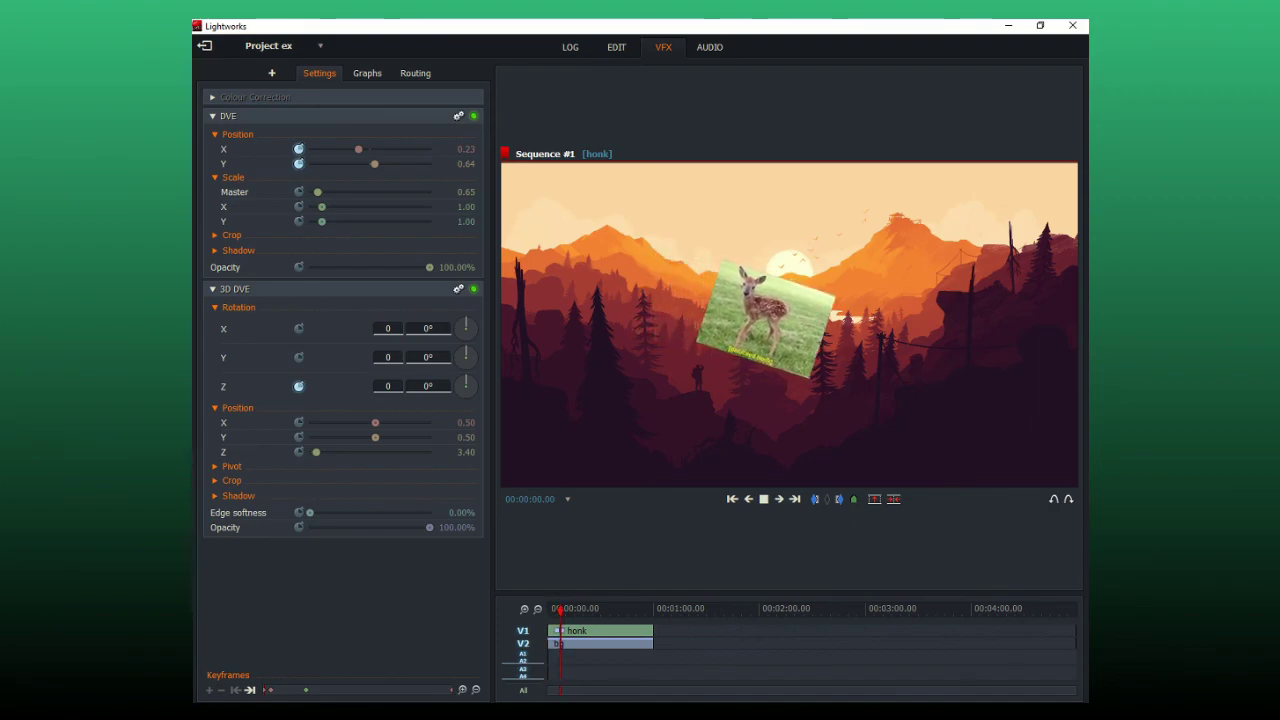
Raise the final keyframe of the honk image's Position X curve to about 0.75, level with the preceding keyframe, and scrub the sequence to check it
key("space")
mouse_move(561, 609)
left_mouse_down()
mouse_move(626, 609)
mouse_move(566, 609)
mouse_move(609, 609)
mouse_move(585, 609)
left_mouse_up()
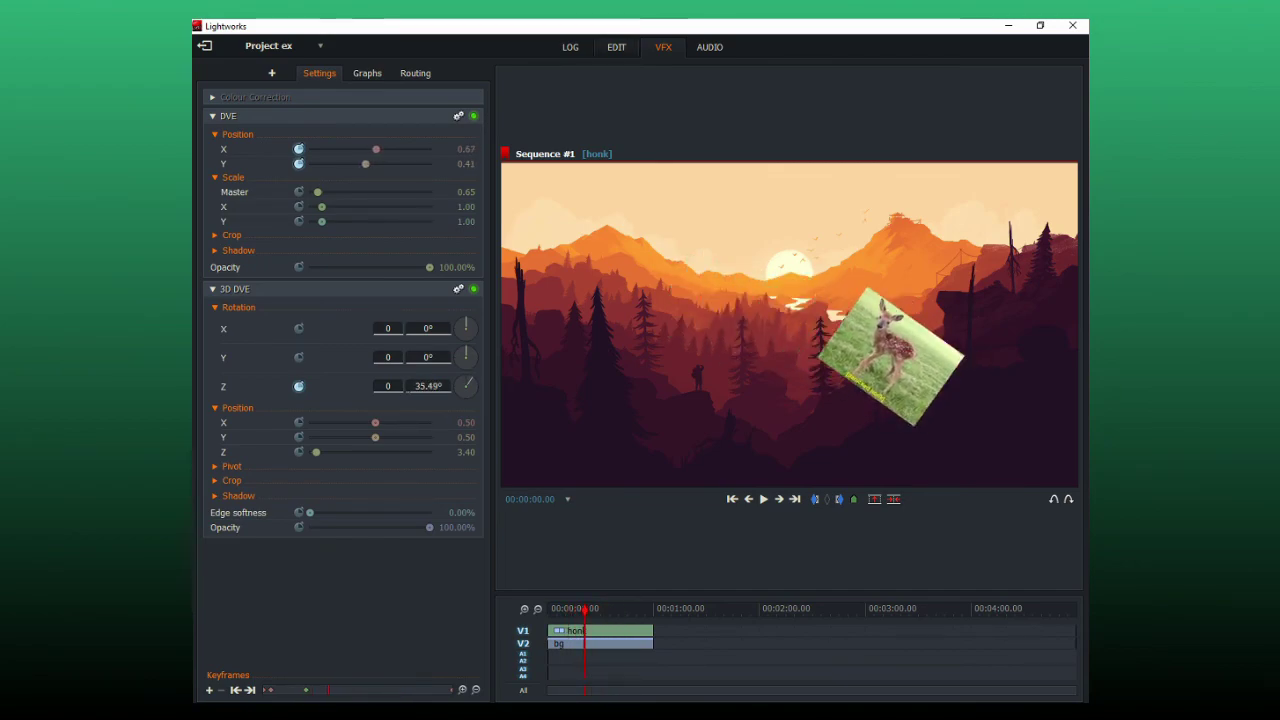
left_click(616, 47)
left_click(663, 47)
left_click(367, 73)
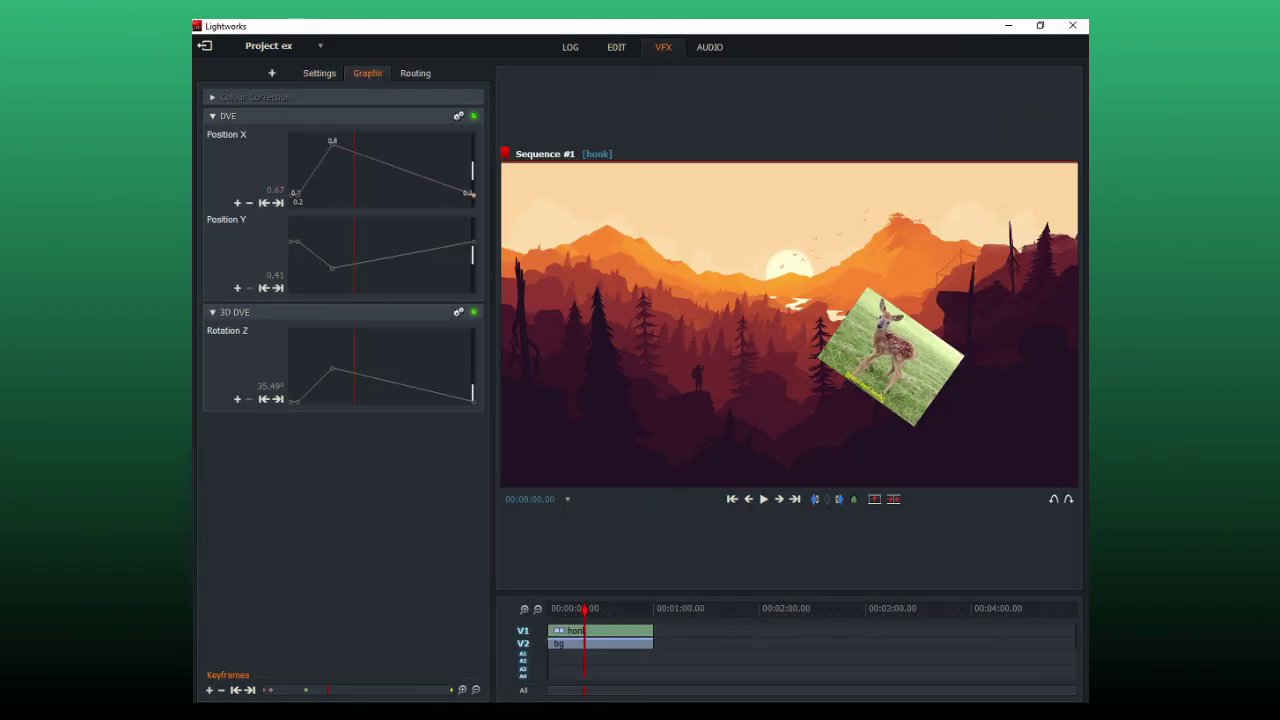
left_click(473, 195)
left_click_drag(473, 195, 473, 145)
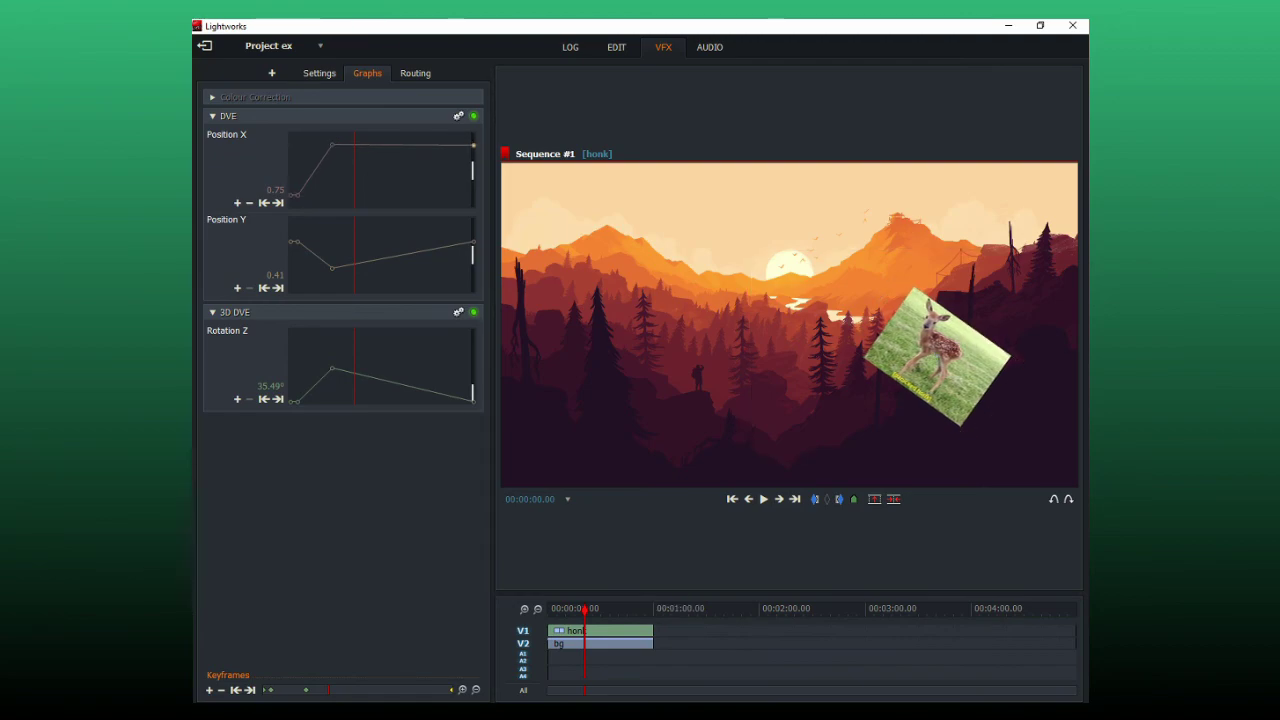
left_click_drag(585, 609, 587, 609)
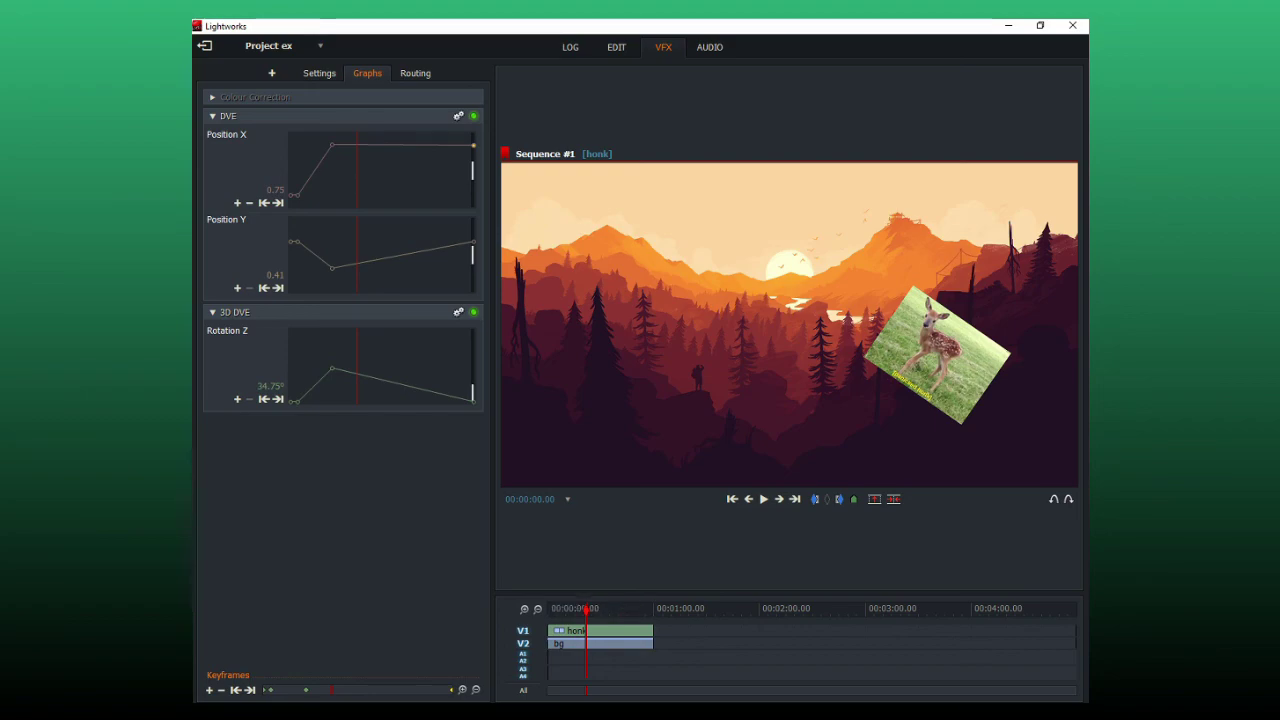
left_click_drag(588, 608, 561, 608)
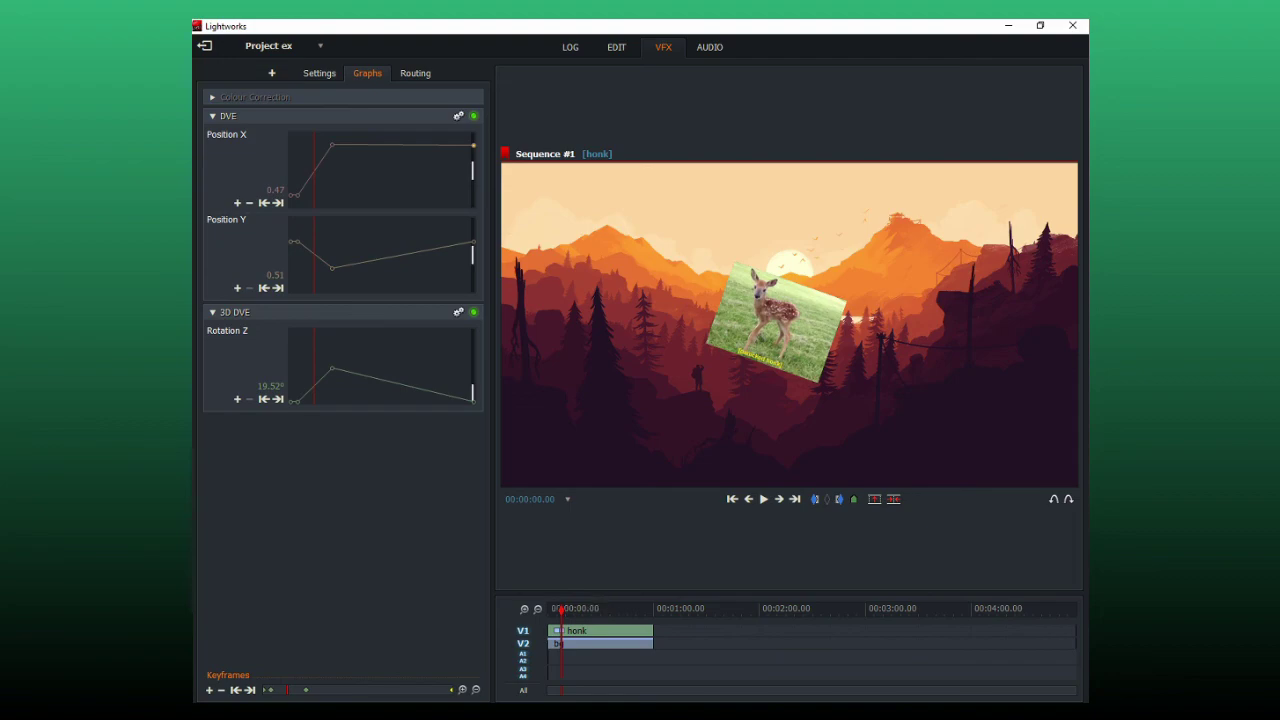
Add a video track above the honk track and place the Spam clip on it at the sequence start
left_click(616, 47)
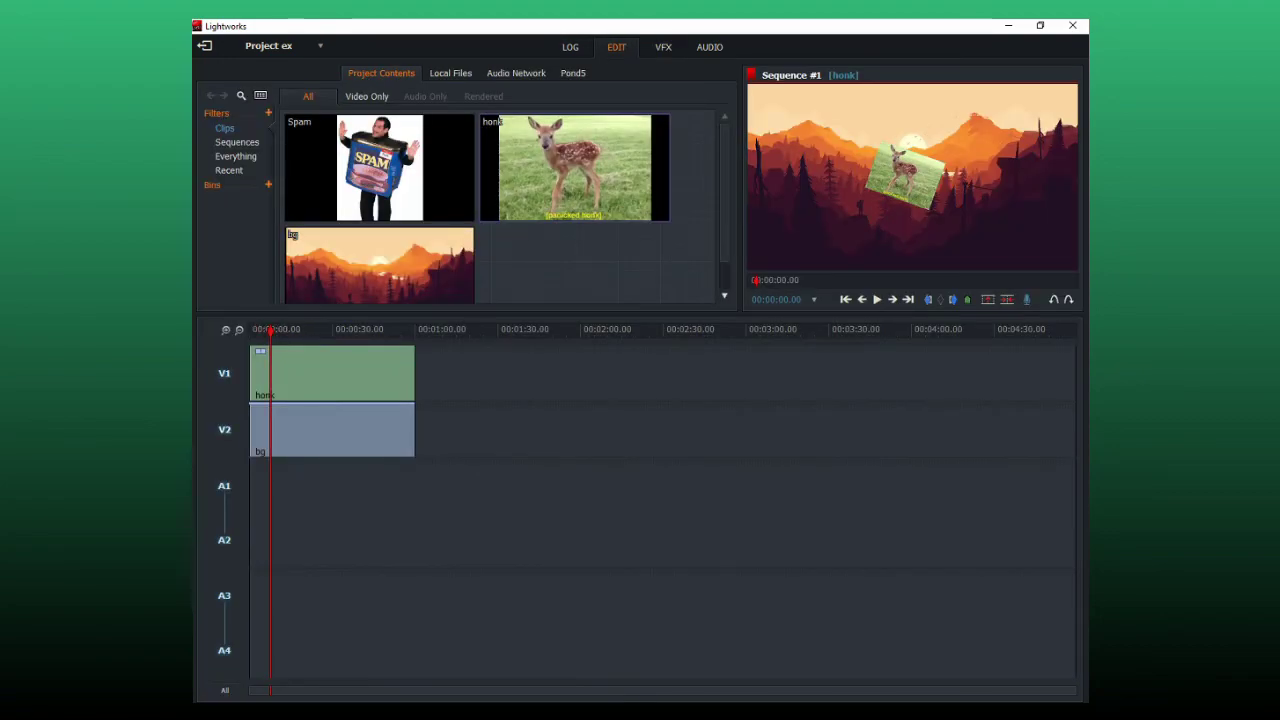
right_click(224, 416)
mouse_move(270, 522)
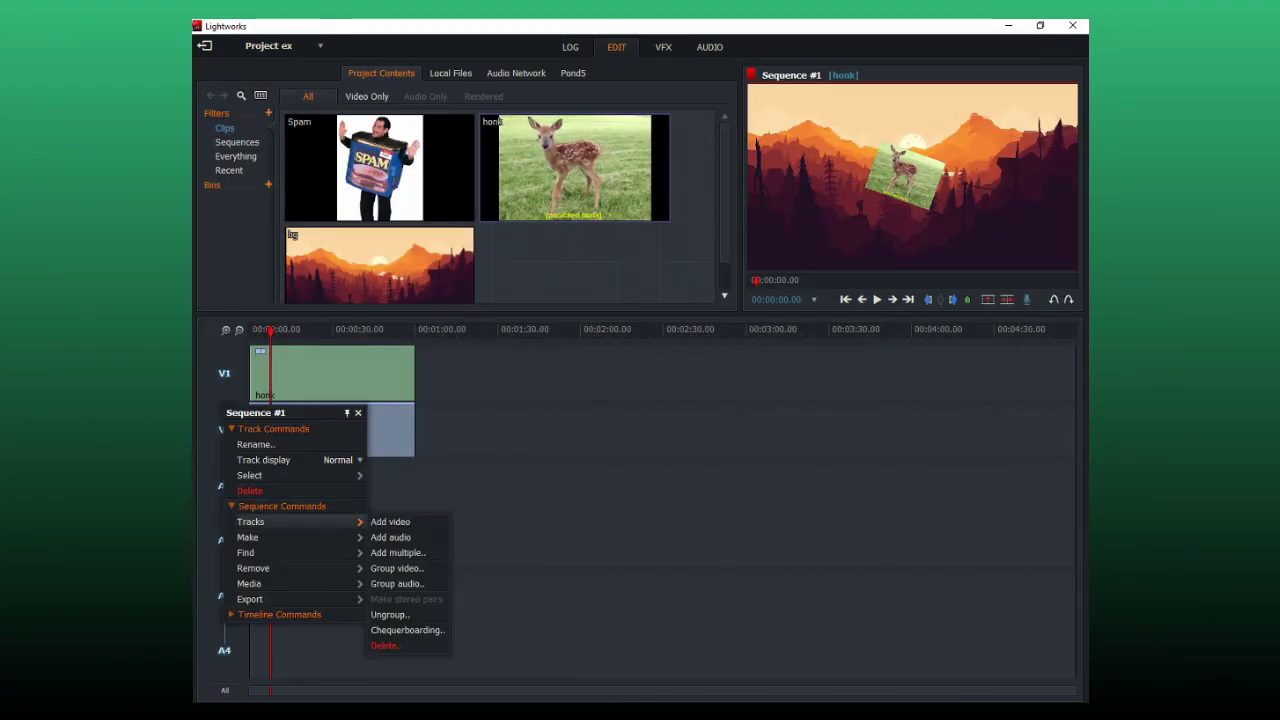
left_click(390, 521)
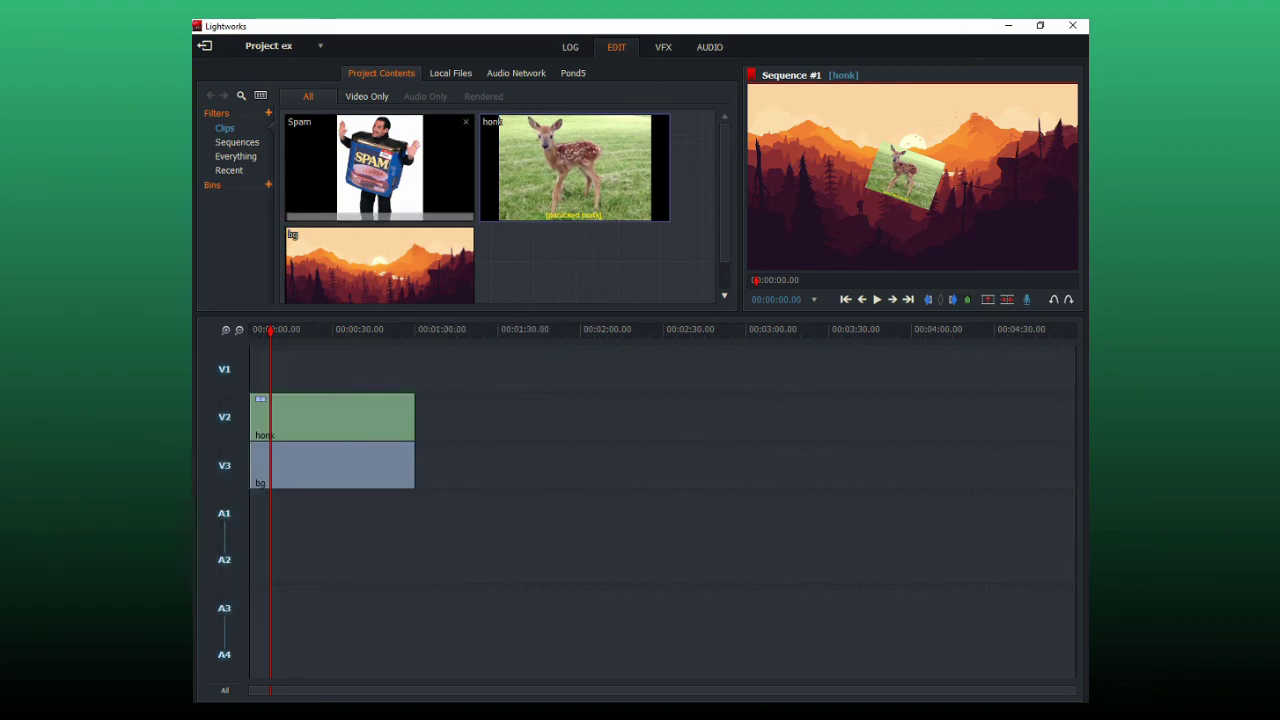
left_click_drag(380, 165, 310, 368)
Apply the 2D DVE and 3D DVE effects to the Spam clip, routing its 3D DVE into the foreground of the V1 DVE
left_click(663, 47)
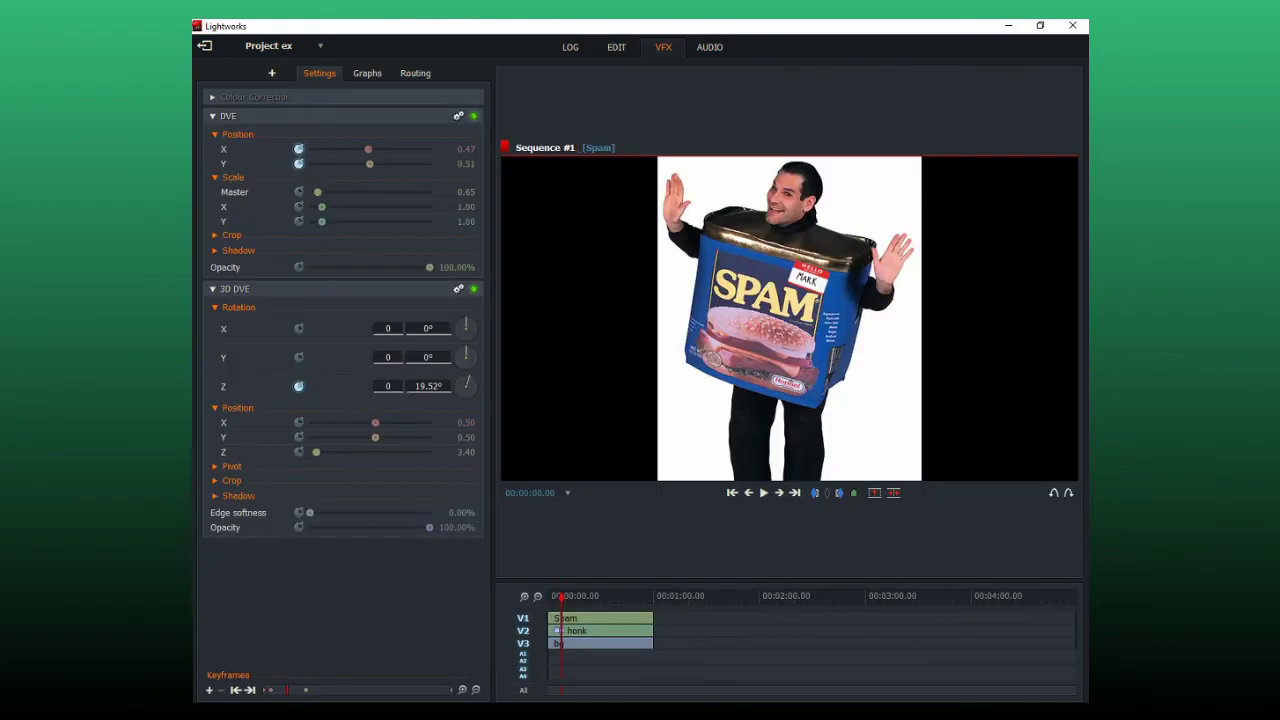
left_click(272, 73)
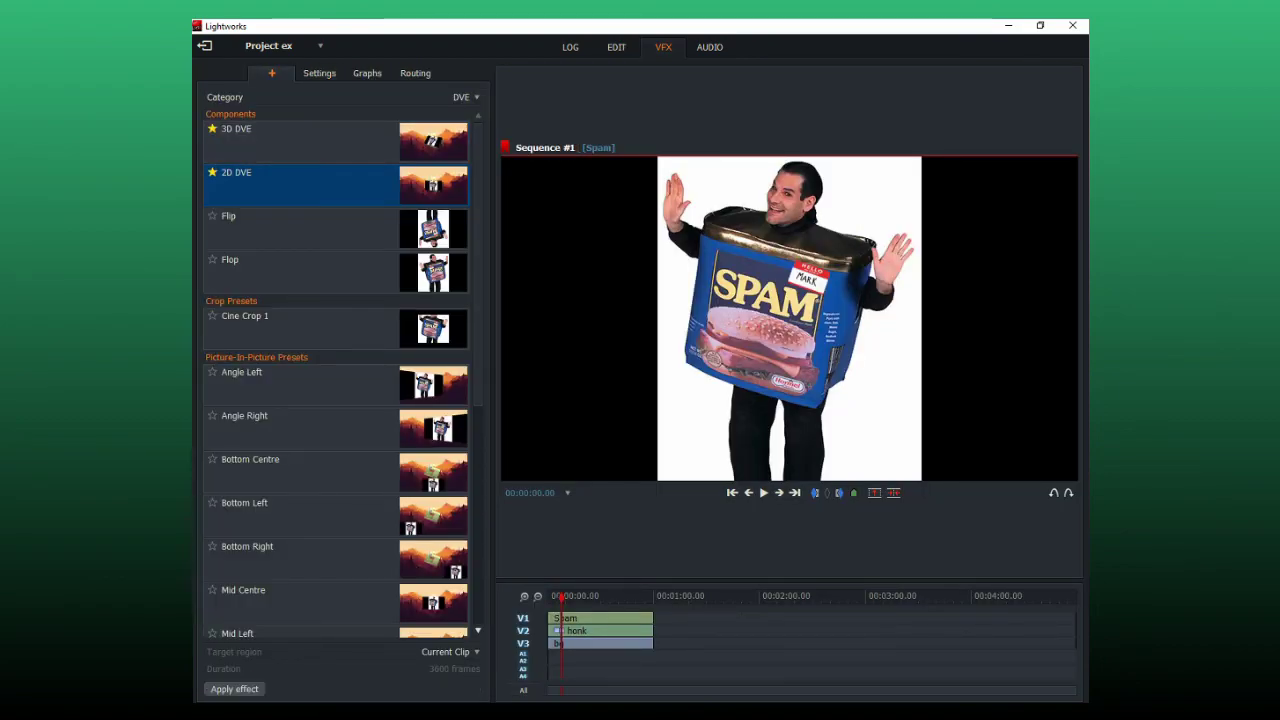
double_click(300, 186)
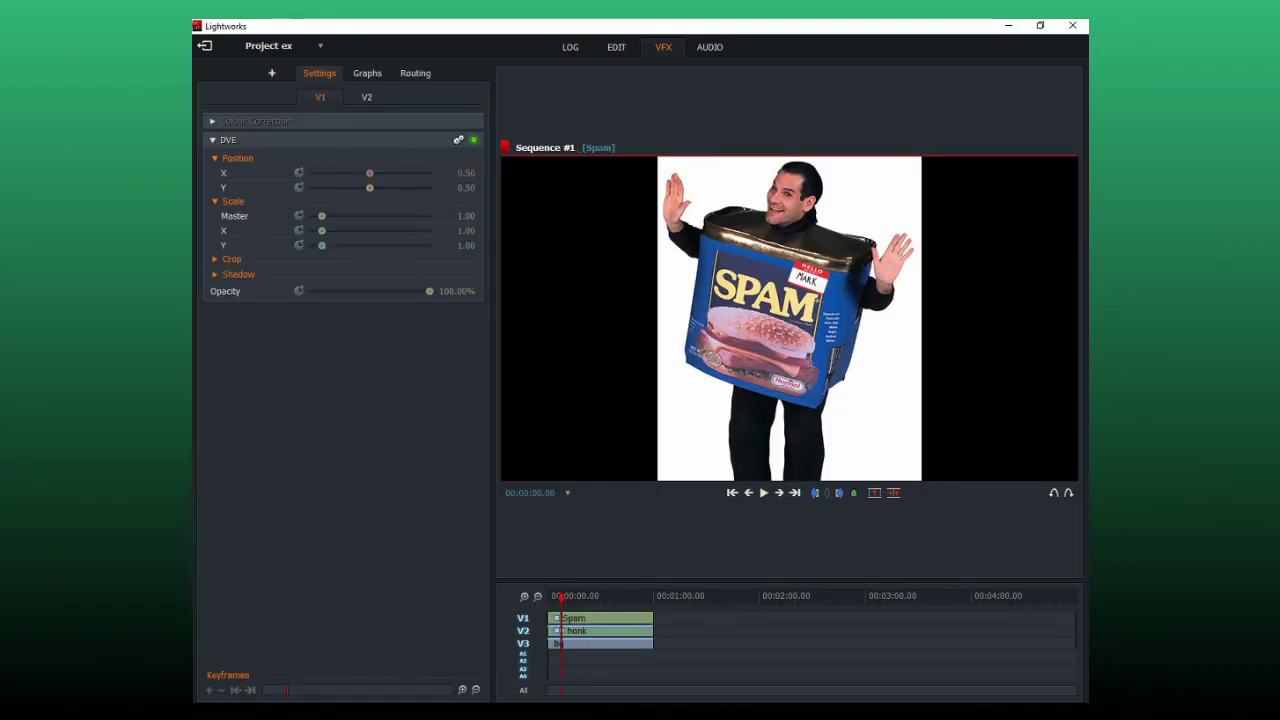
left_click(271, 73)
left_click(300, 142)
double_click(300, 146)
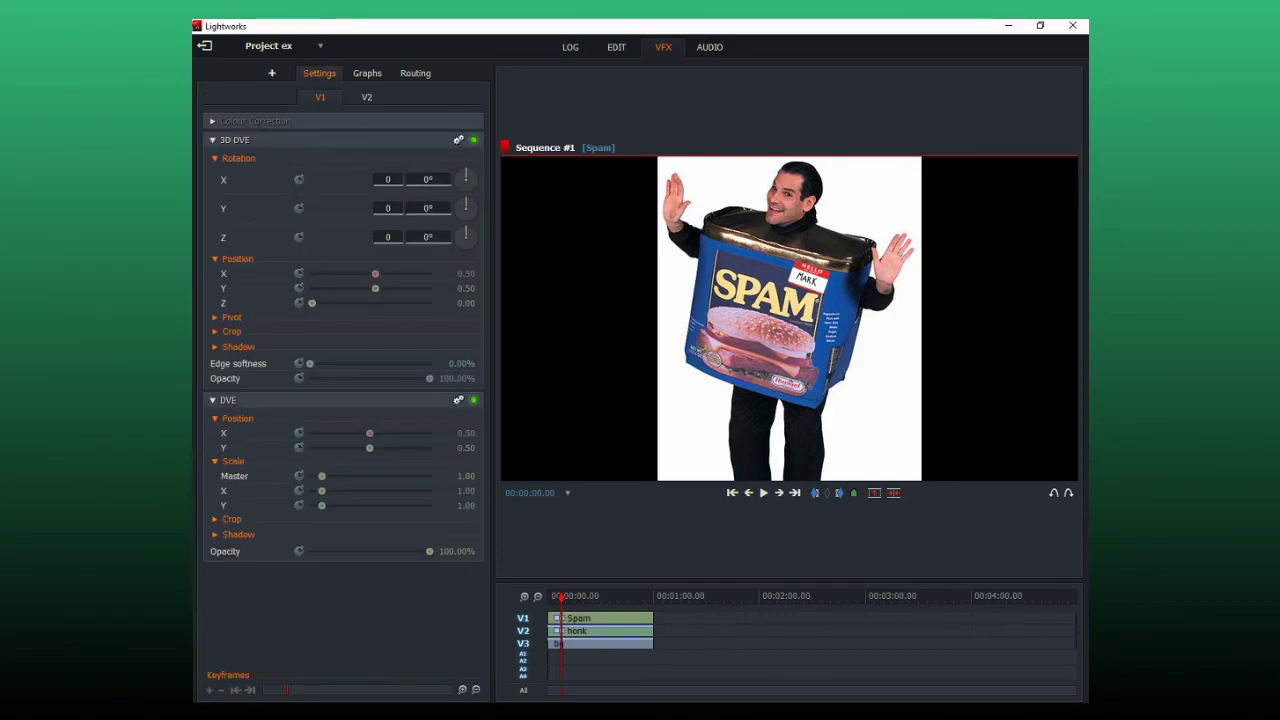
left_click(415, 73)
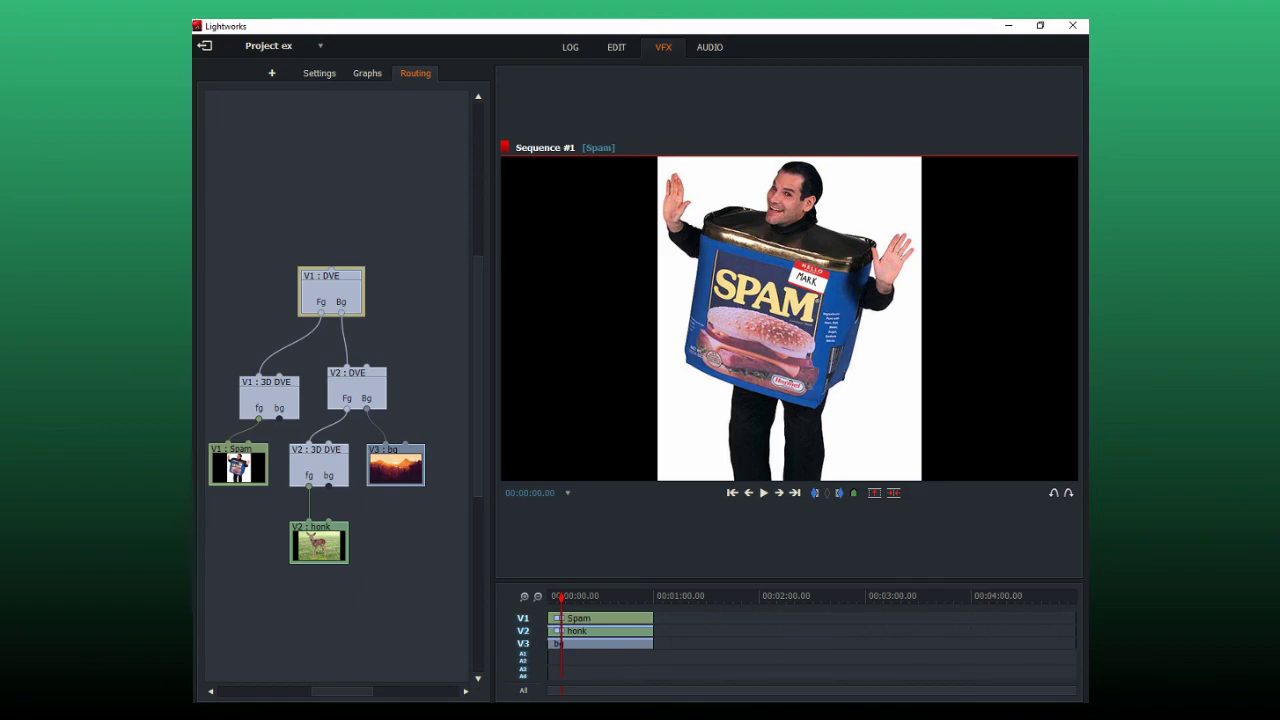
Crop the V1 Spam image 30.59% left and 28.24% right in 3D DVE, and shrink it with Z position 2.20 and master scale 0.94
left_click(319, 73)
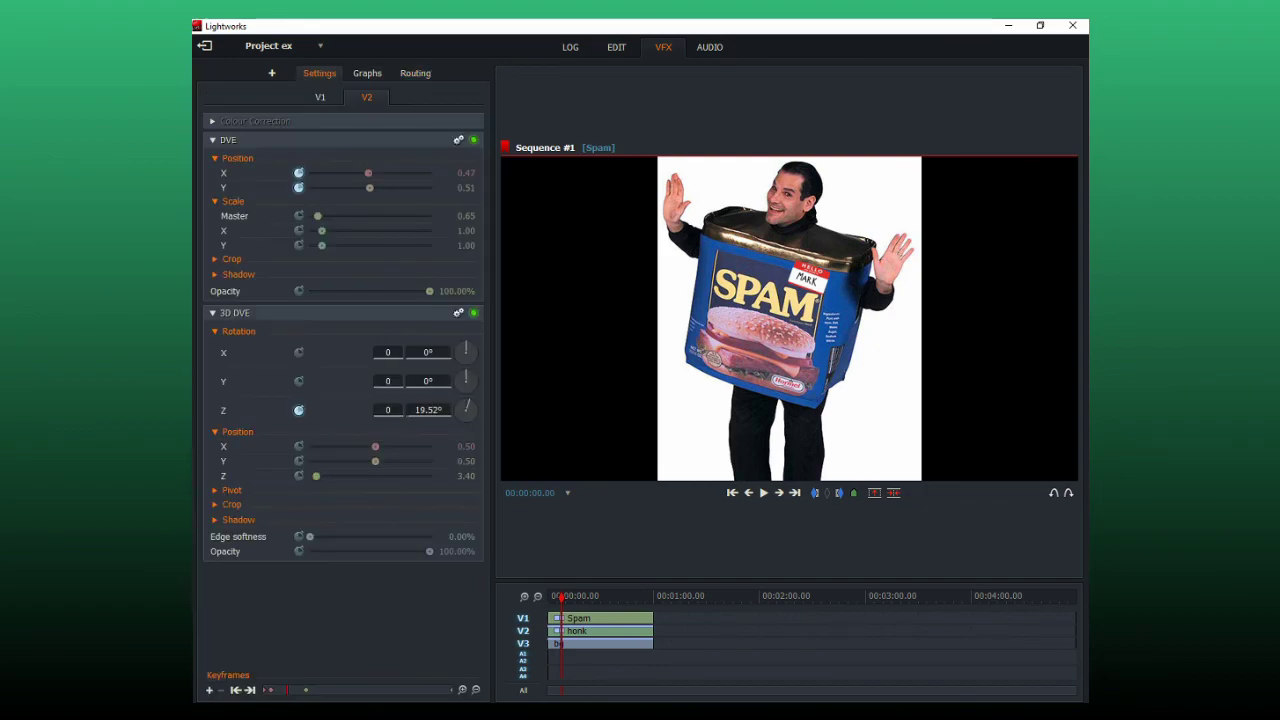
left_click(320, 97)
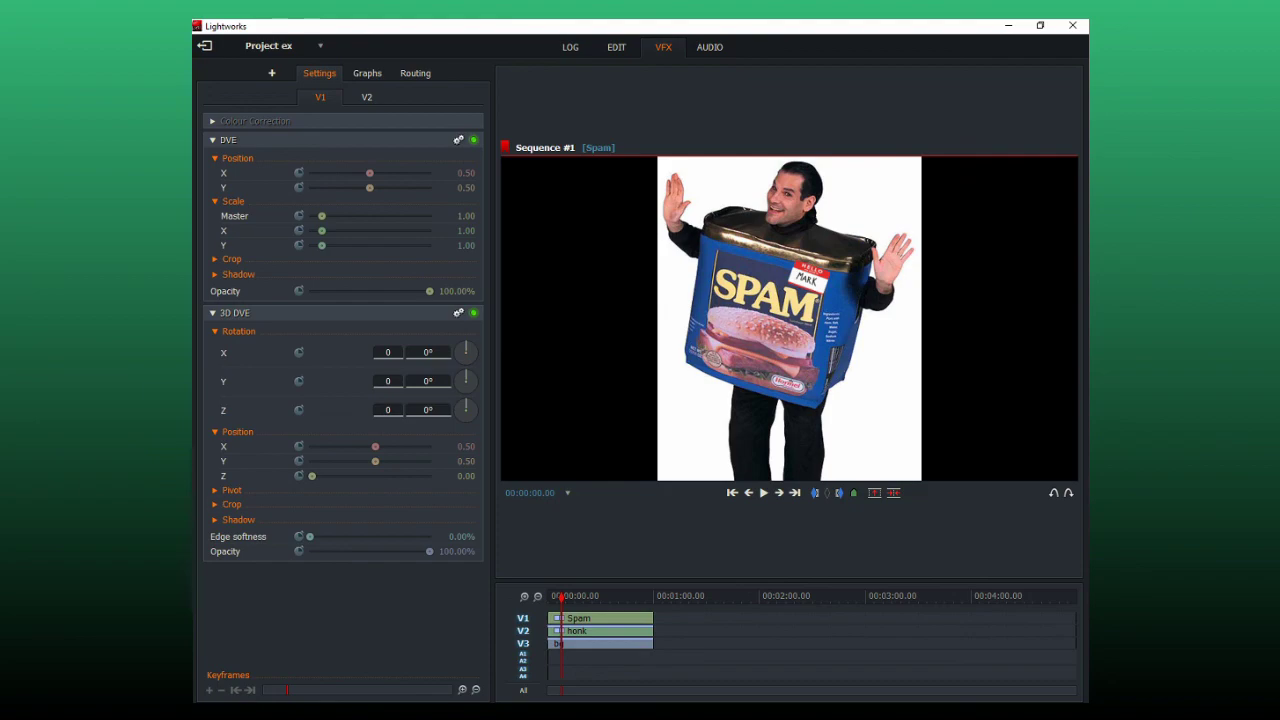
left_click(215, 505)
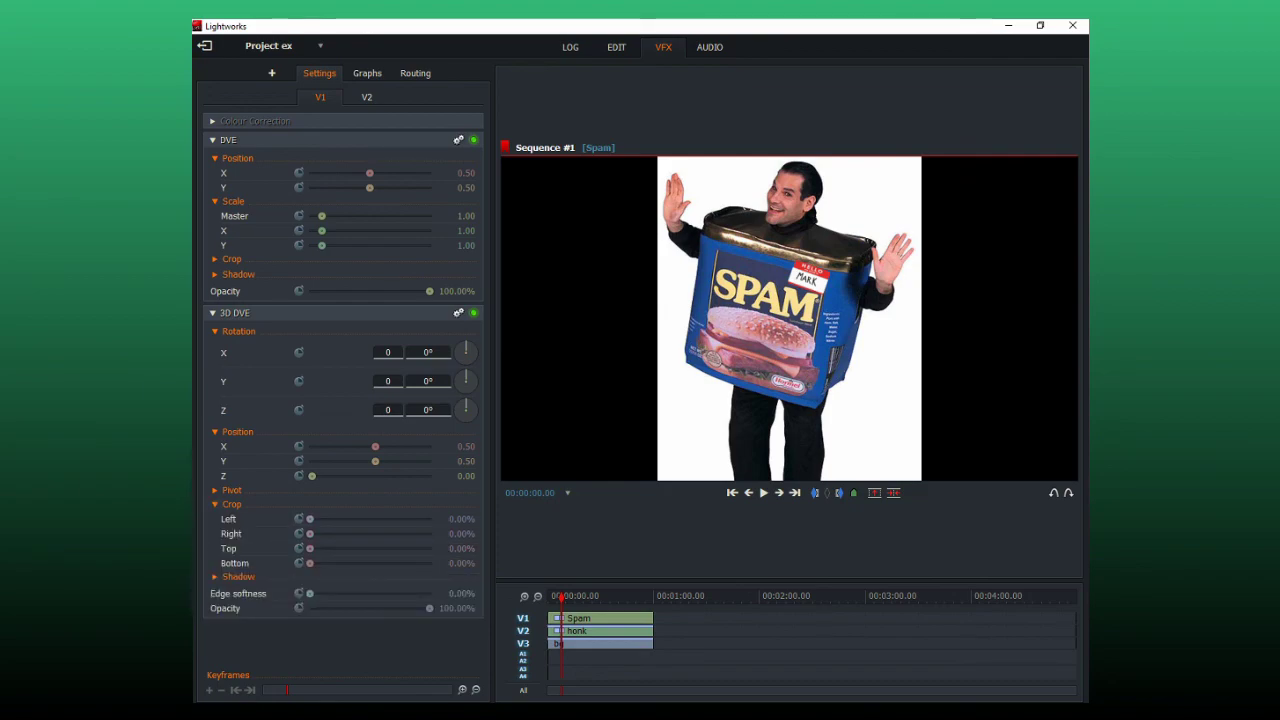
left_click_drag(310, 519, 320, 519)
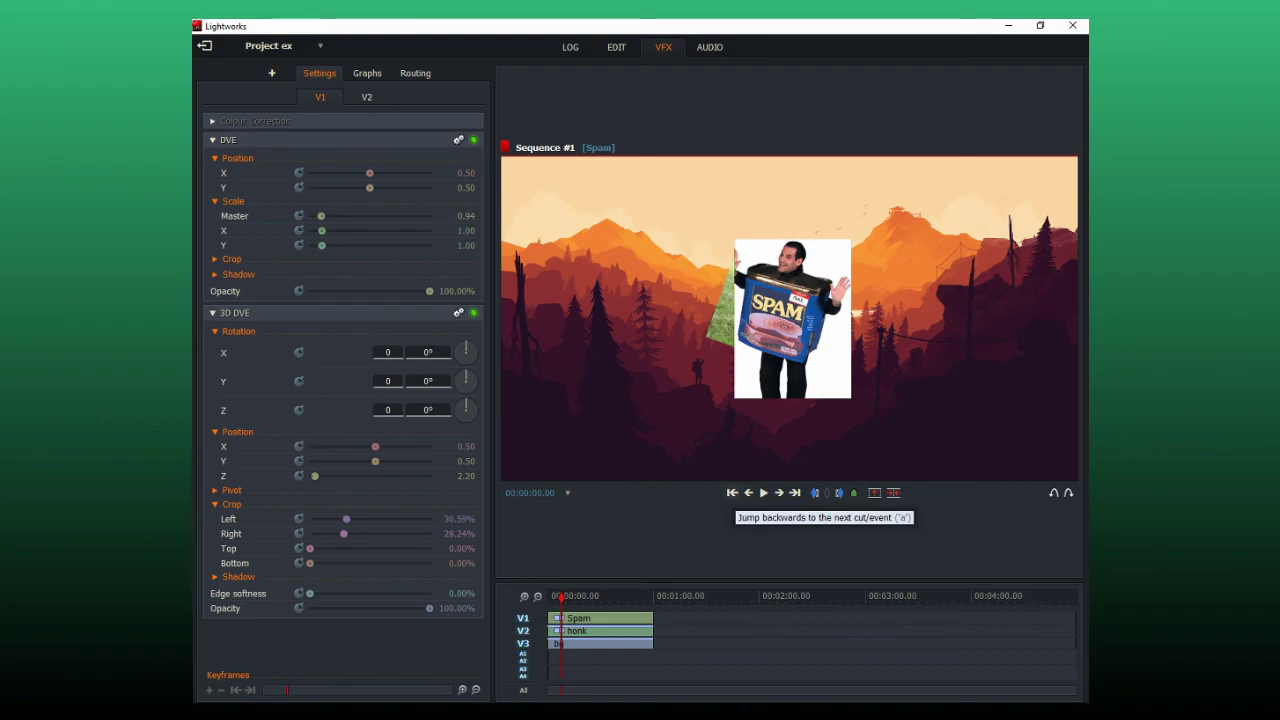
At the sequence start, move the Spam image to X 0.84, Y 0.70 and set its Z rotation to 288.43°
left_click(748, 492)
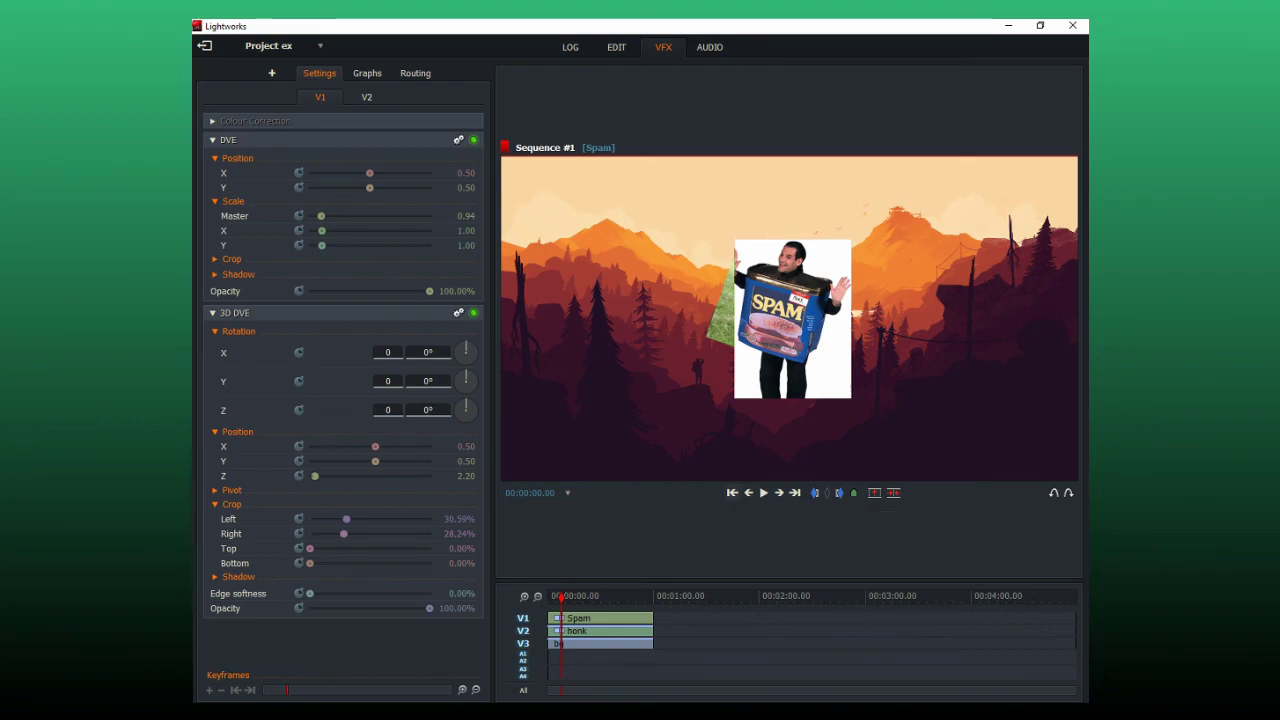
left_click_drag(792, 310, 988, 255)
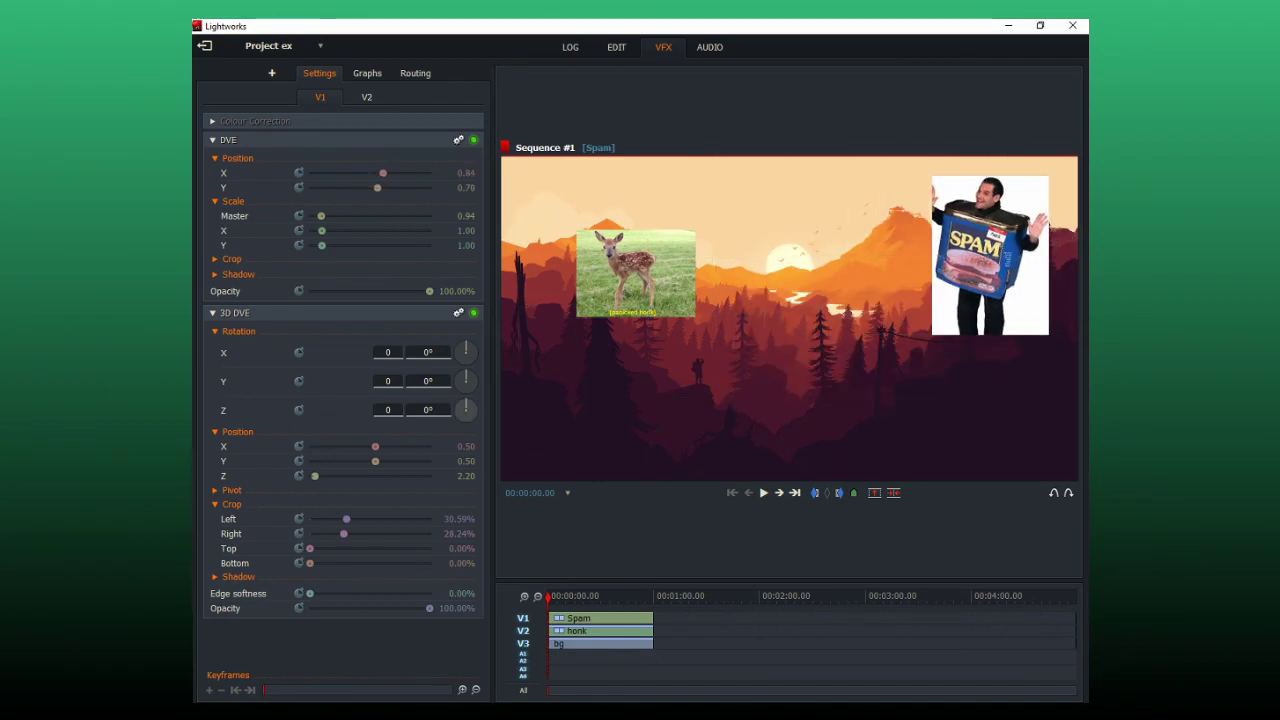
left_click_drag(466, 401, 456, 408)
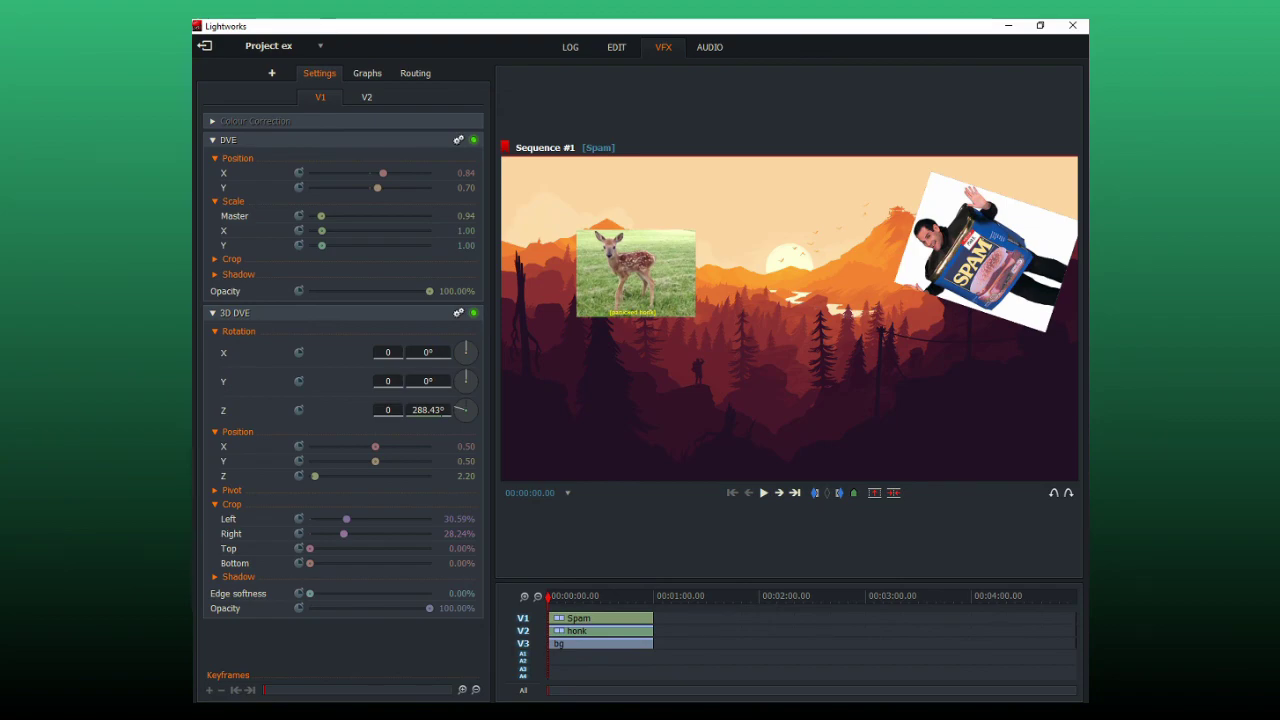
Enable keyframes for the Spam image's Rotation Z, Position Y and Position X
left_click(298, 410)
left_click(298, 188)
left_click(298, 173)
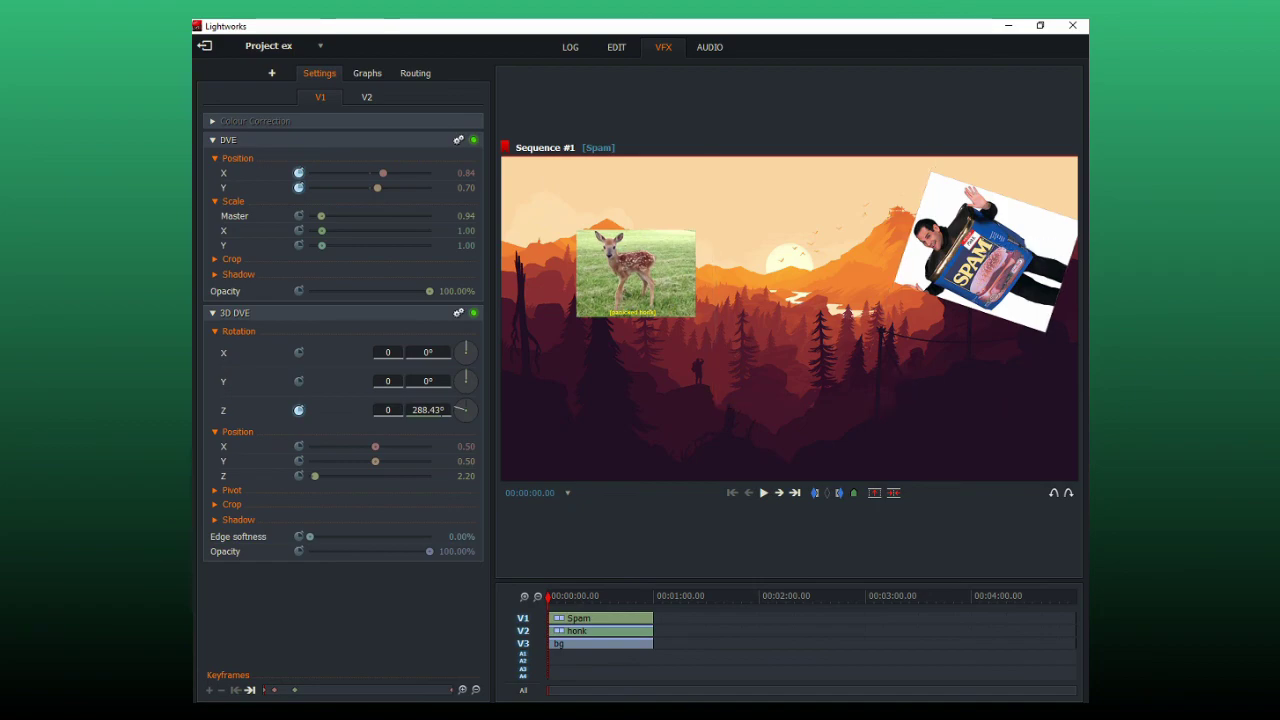
Play the sequence to preview how the Spam and honk images move and rotate
key("space")
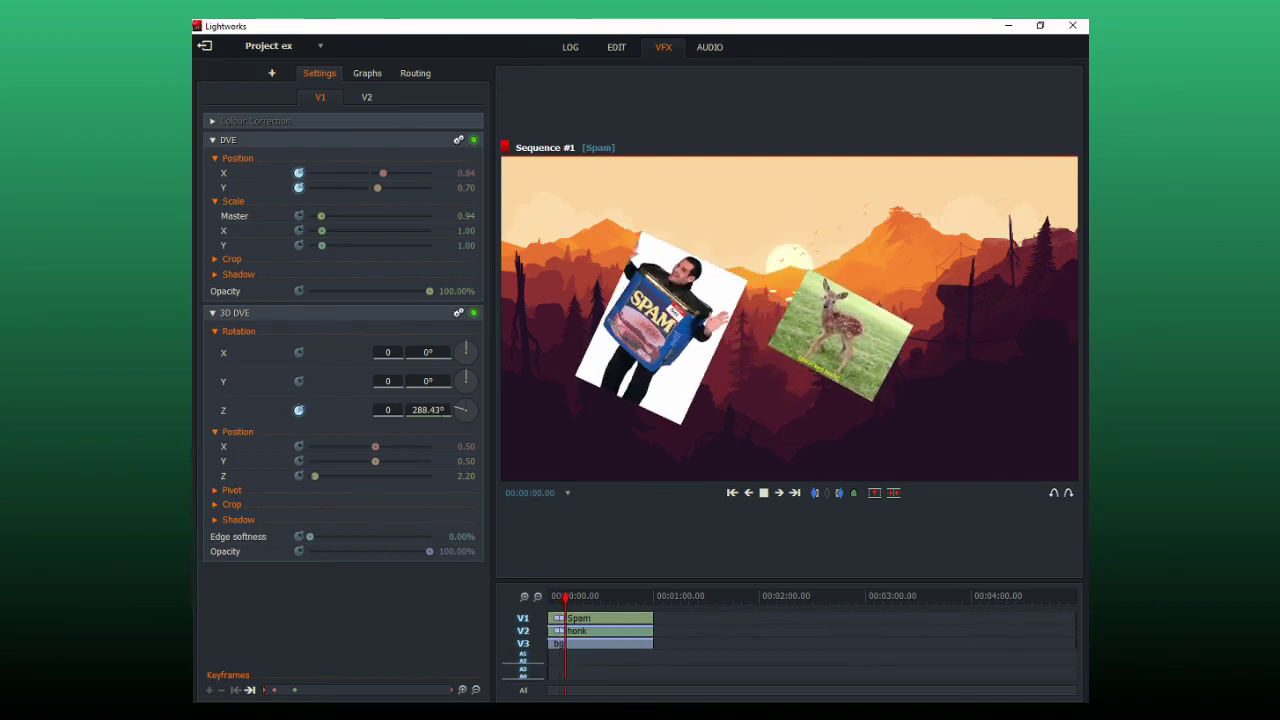
key("space")
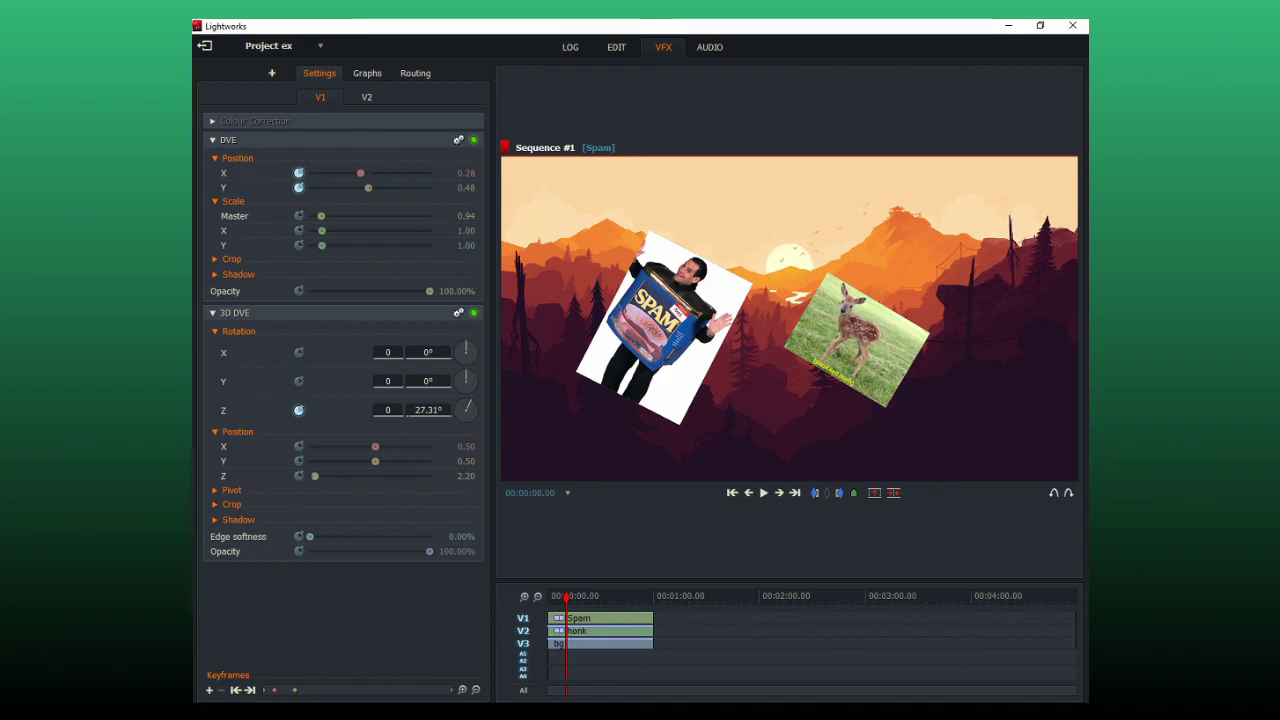
key("space")
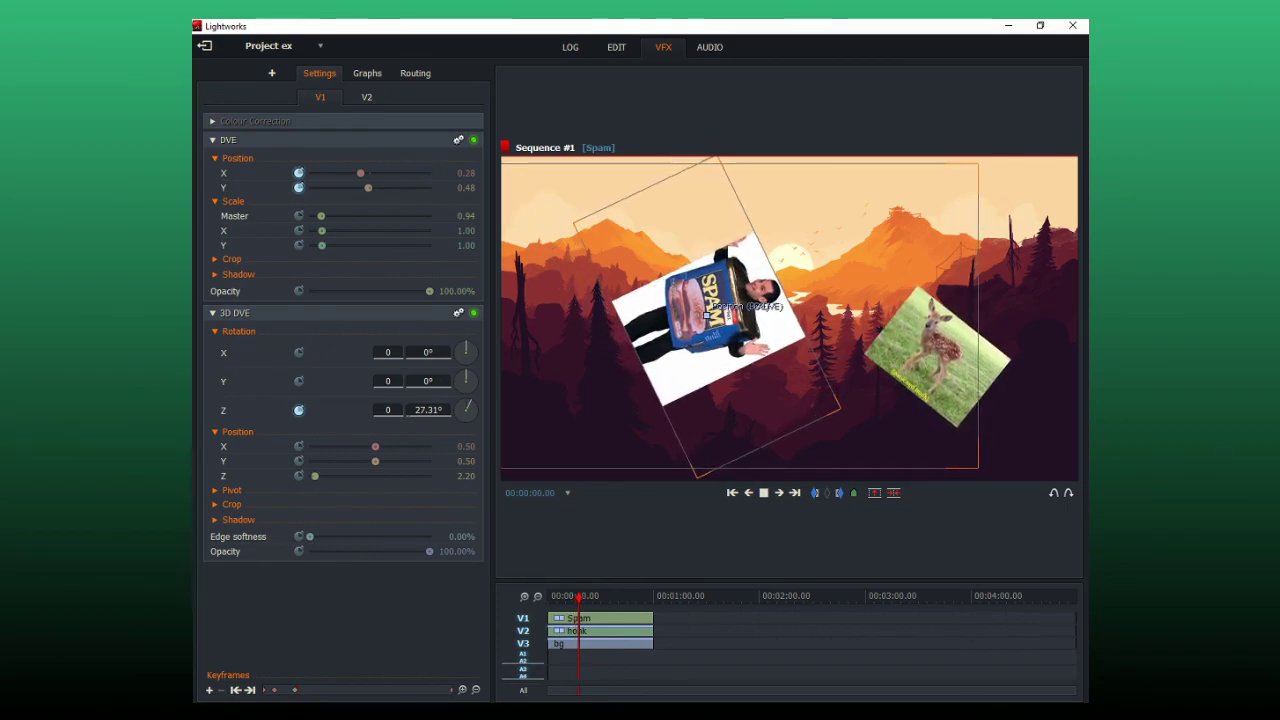
key("space")
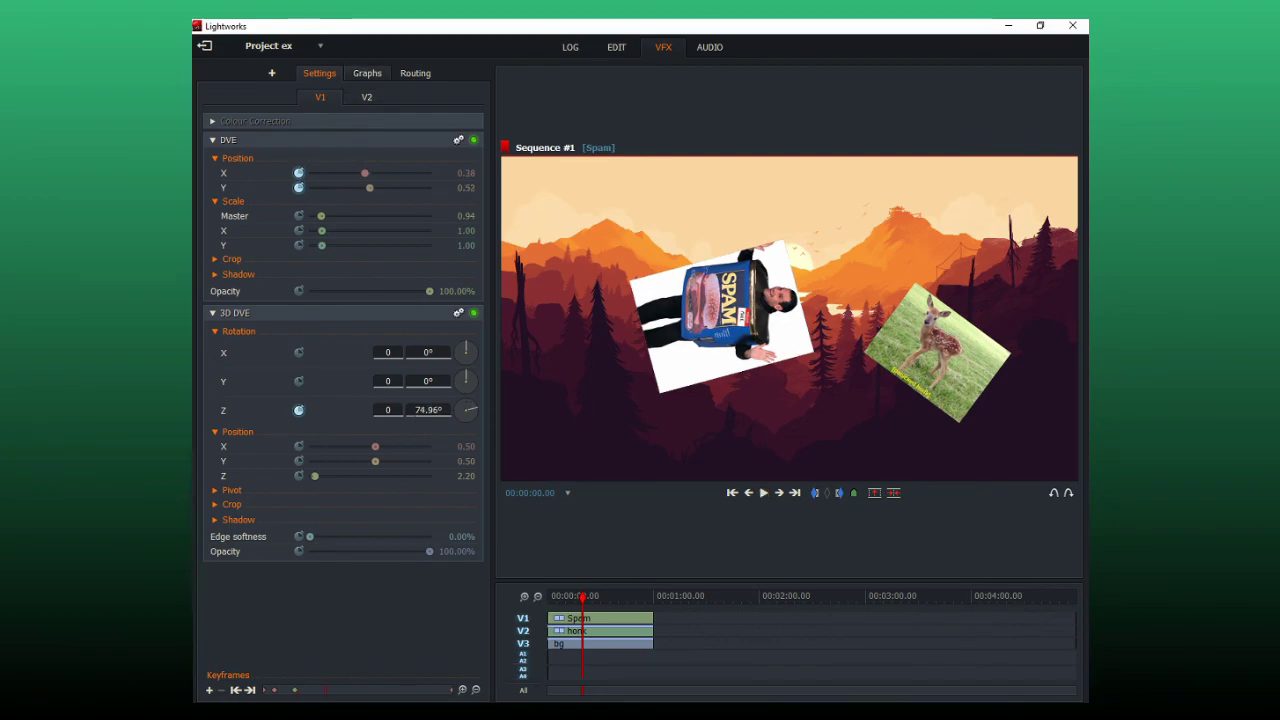
Level the final keyframes of the Spam image's Position X, Position Y and Rotation Z curves with their preceding keyframes
left_click(367, 73)
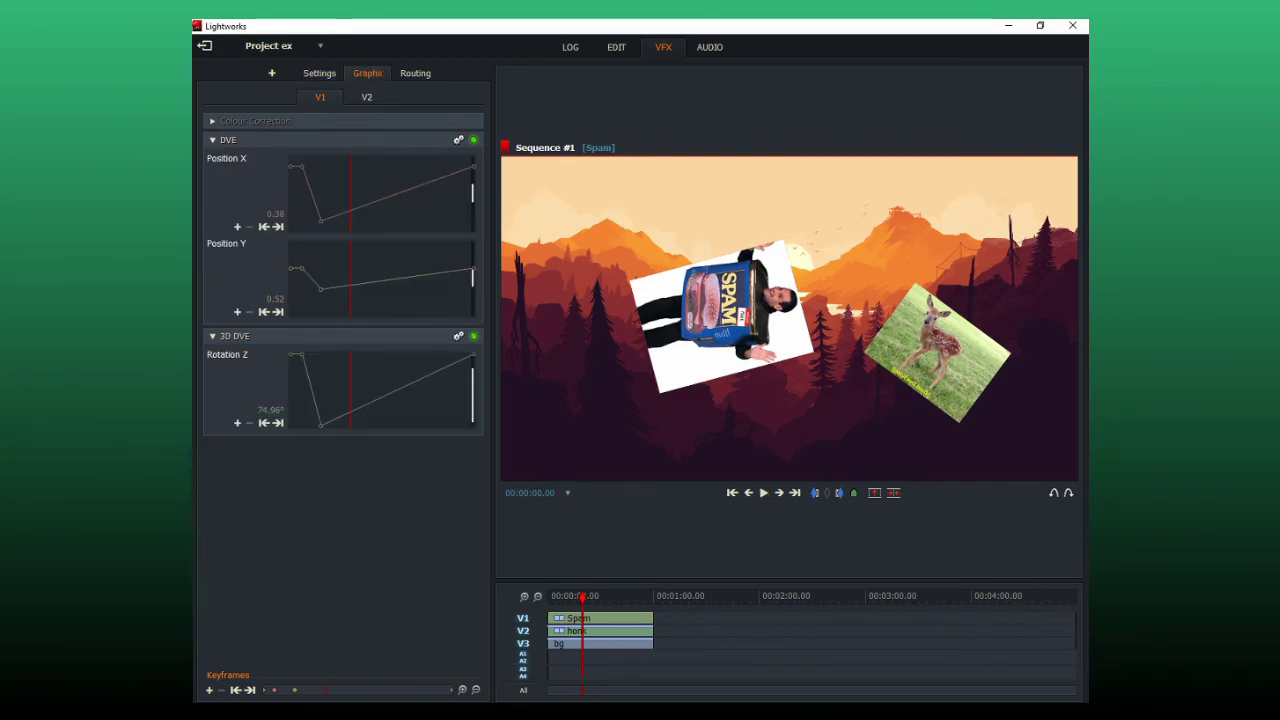
left_click_drag(473, 166, 473, 220)
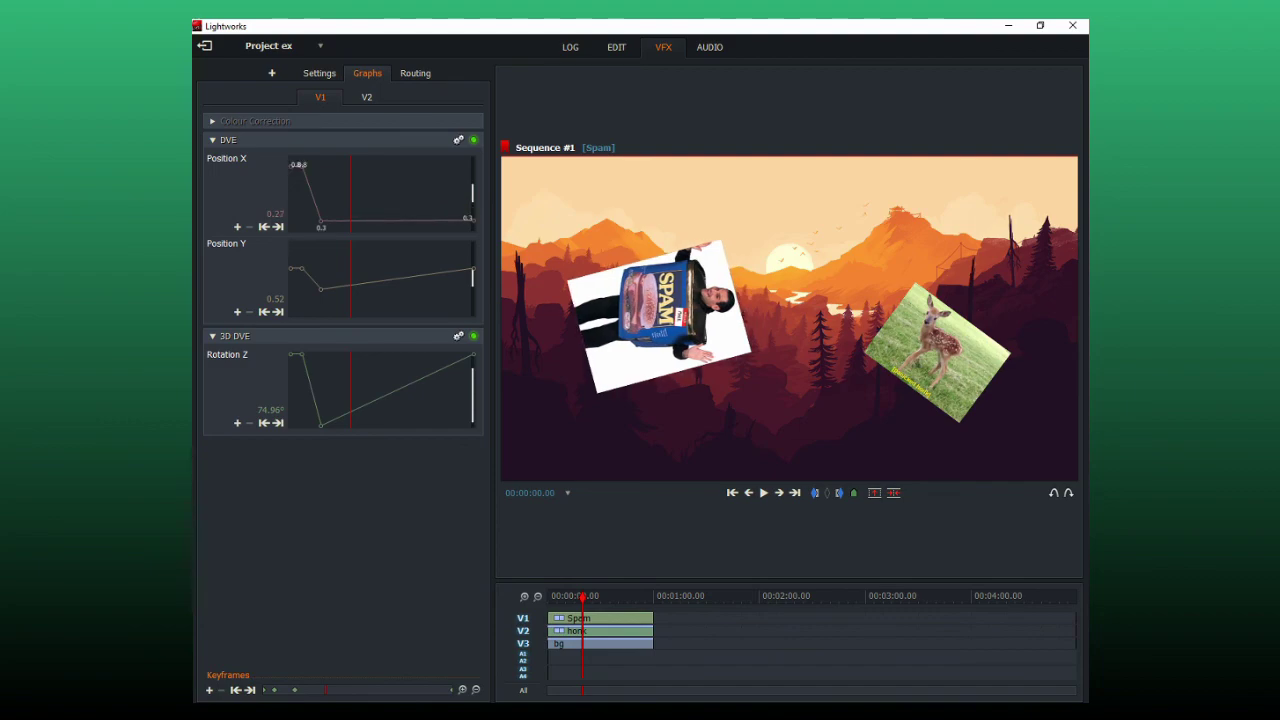
left_click_drag(472, 268, 472, 287)
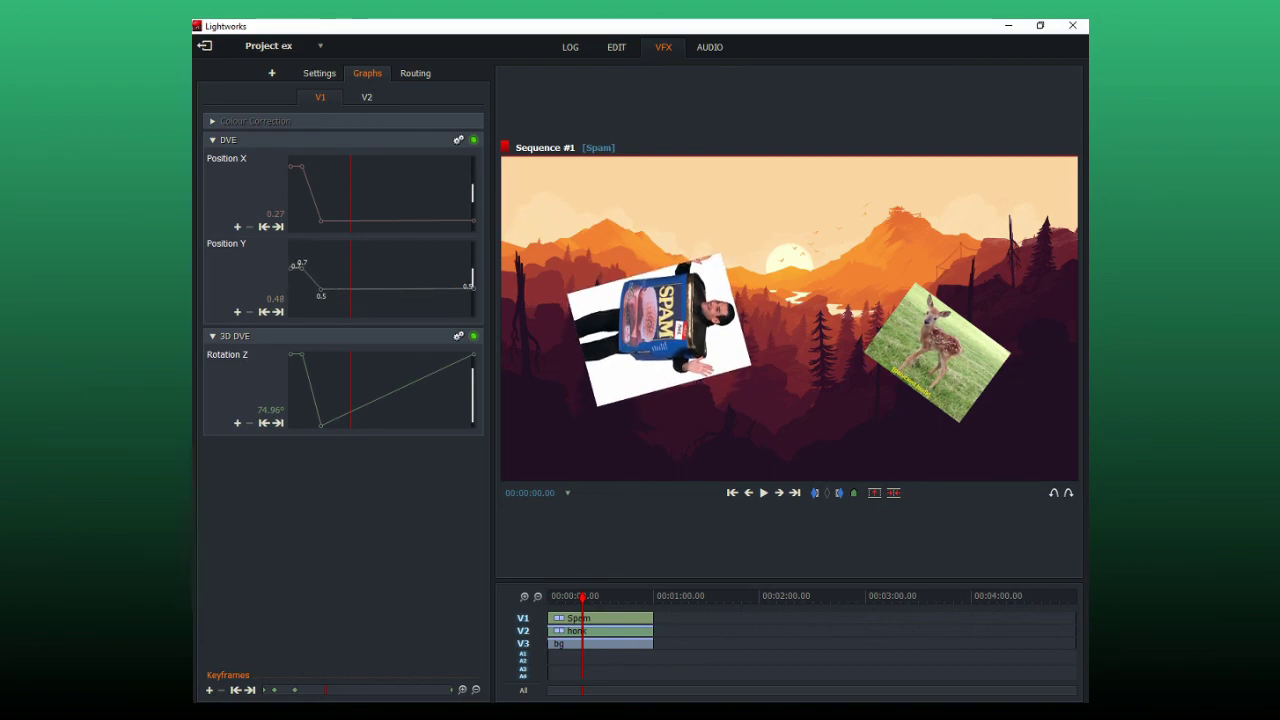
left_click_drag(472, 355, 472, 424)
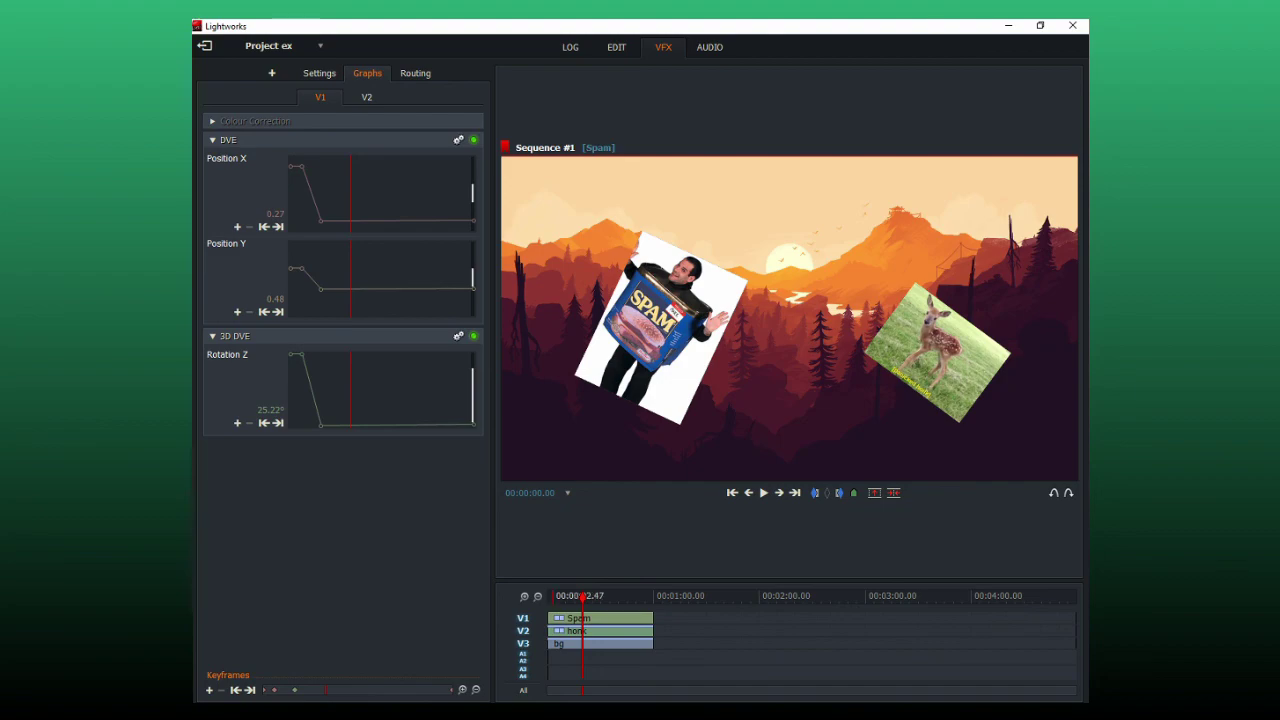
Play the sequence from near its start to check that the Spam image holds its place after moving
left_click(563, 597)
key("space")
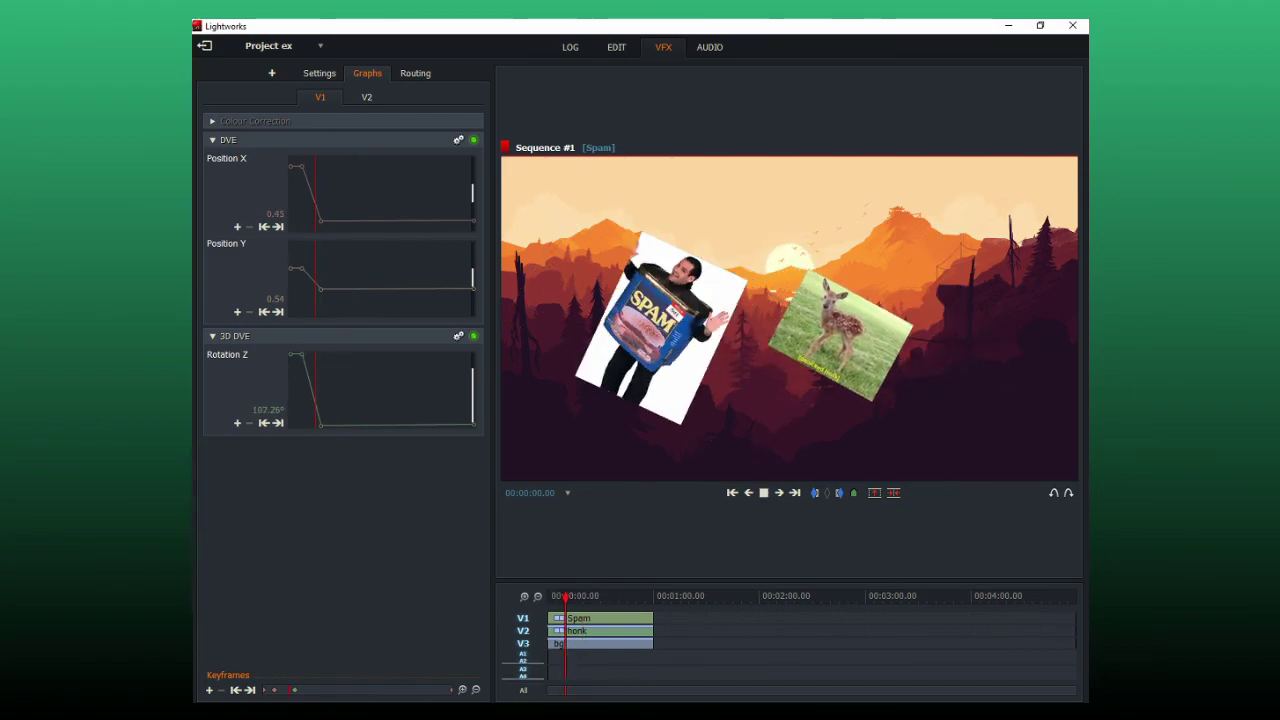
key("space")
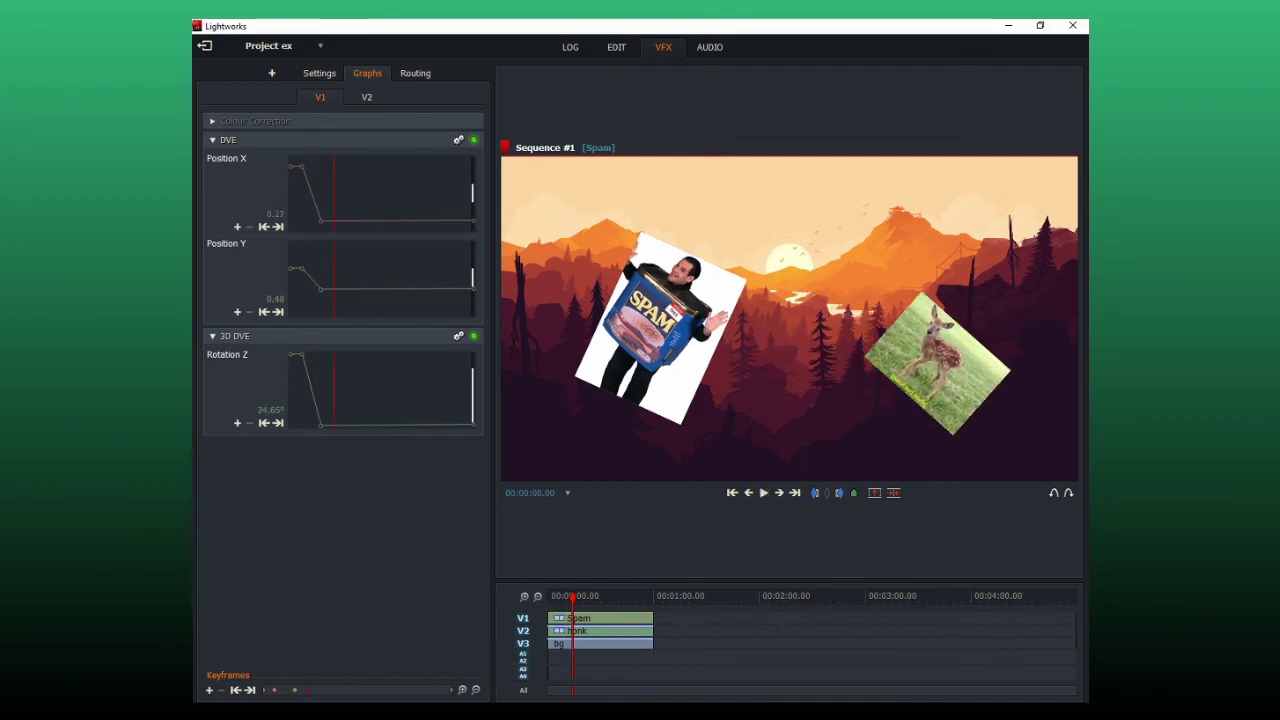